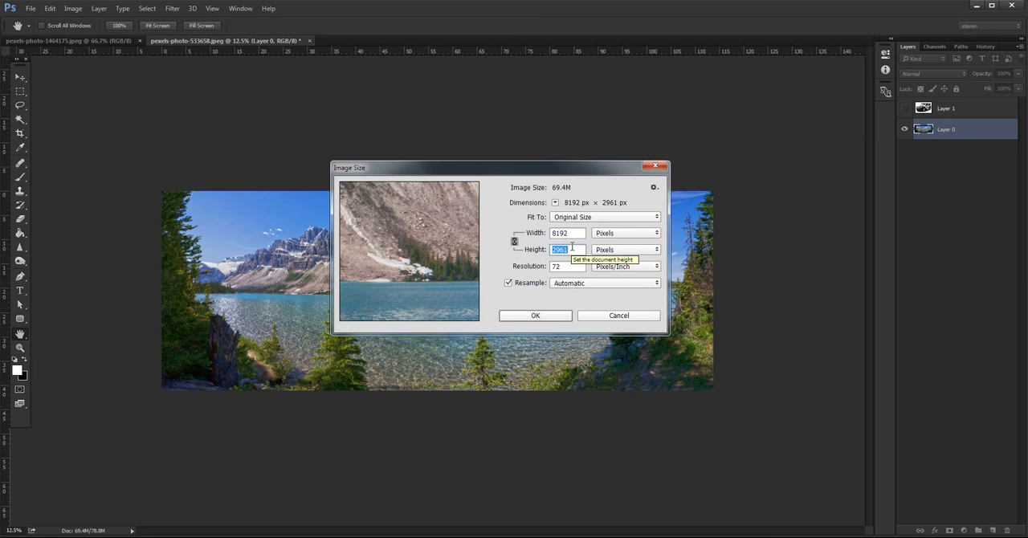
Step: Resize the lake photo to a height of 1000 pixels with its proportions kept
type("1000")
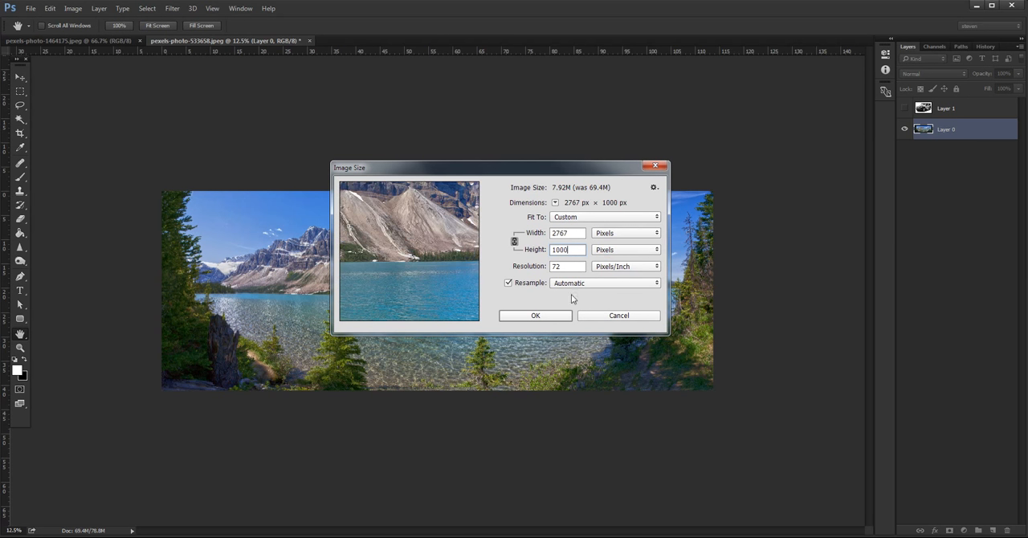
left_click(559, 316)
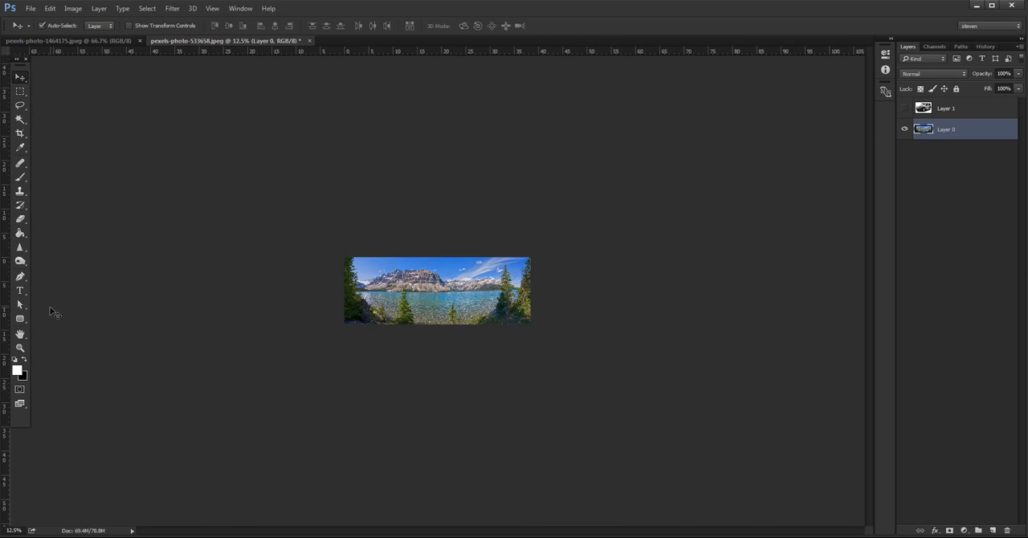
Step: Extend the canvas above and below the lake photo with the Crop tool, leaving transparent bands of similar height
left_click(21, 135)
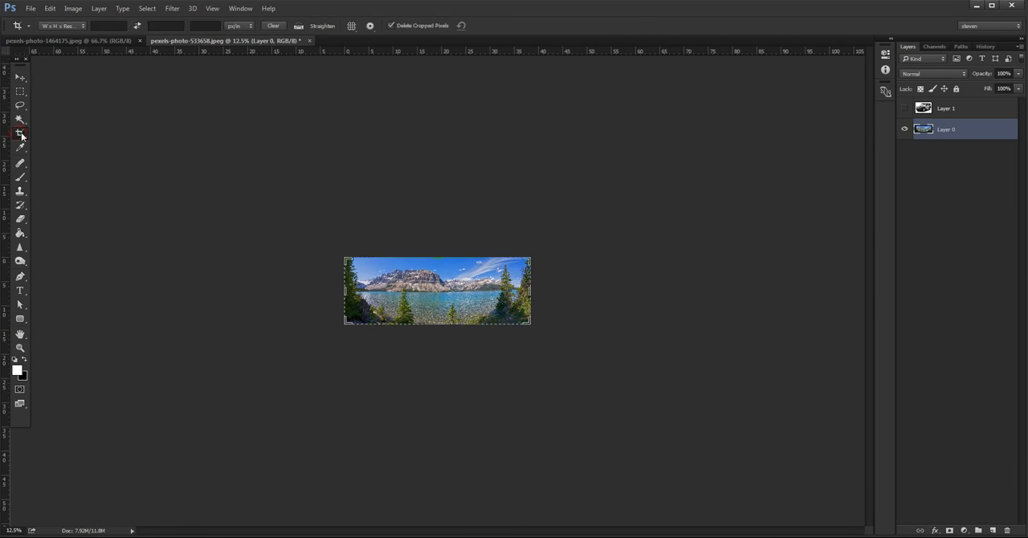
left_click_drag(437, 258, 436, 241)
left_click_drag(443, 342, 443, 355)
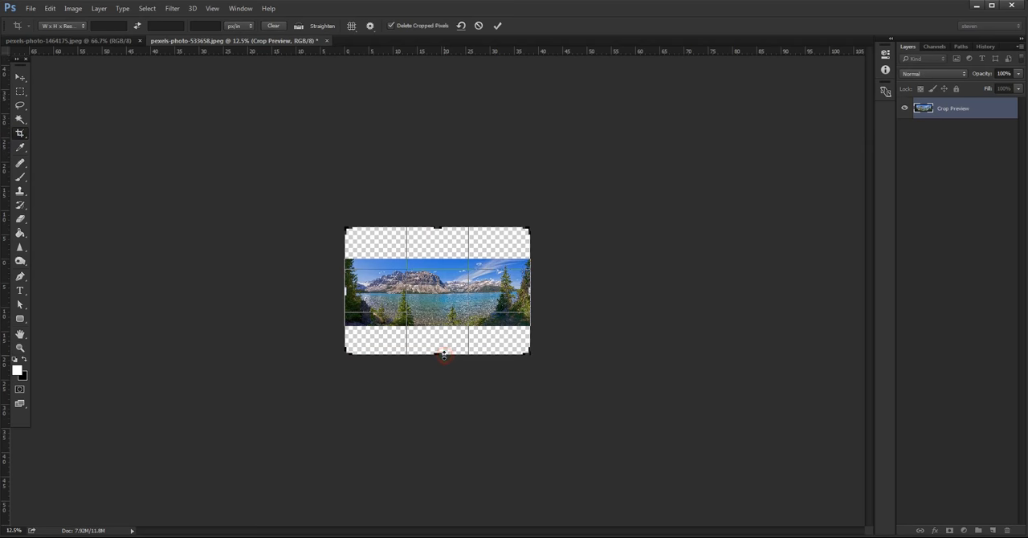
key("Escape")
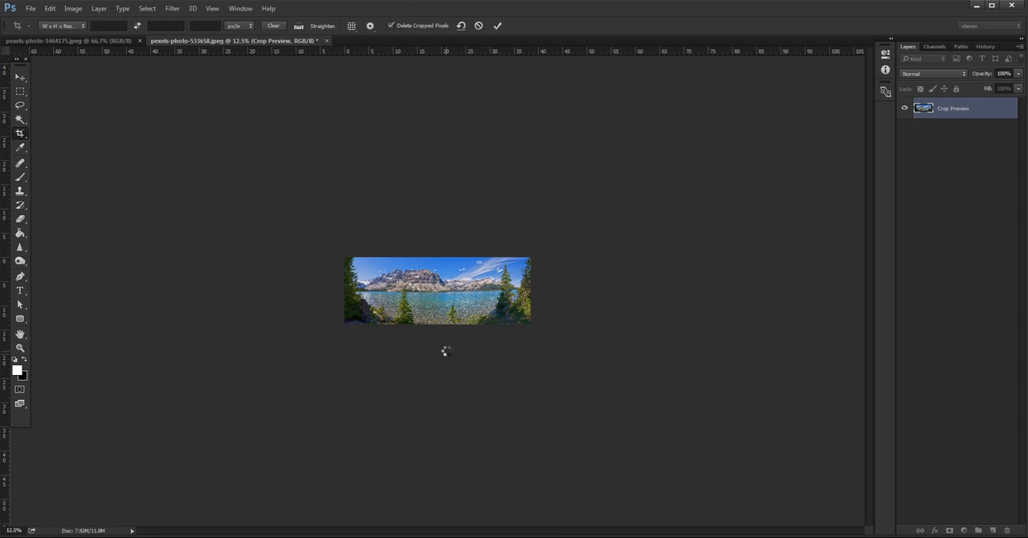
left_click(21, 77)
Step: Place the Jeep-symbol-black-1920x1080 image over the centre of the lake photo and scale it to about 112%
key("ctrl+plus")
key("ctrl+plus")
key("ctrl+plus")
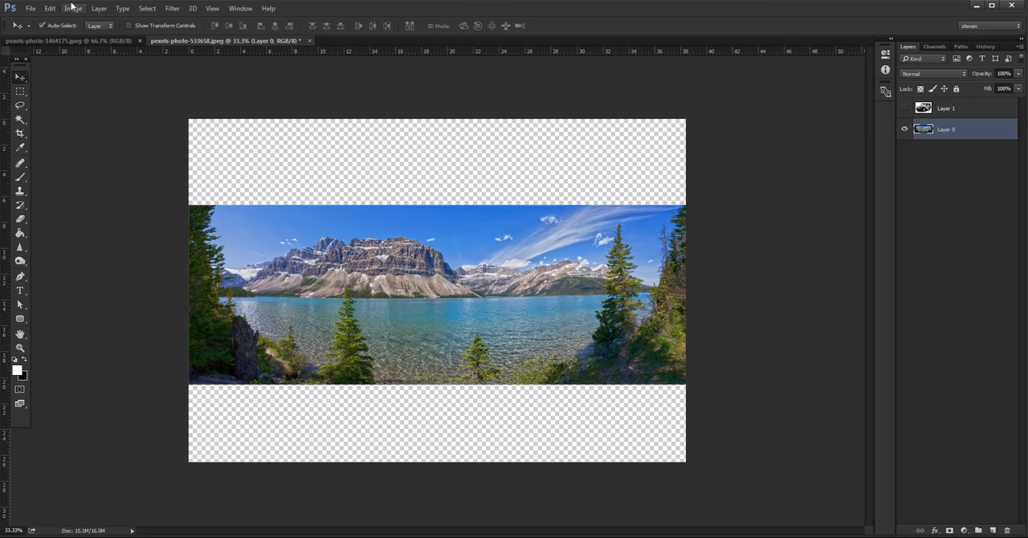
left_click(31, 8)
left_click(104, 209)
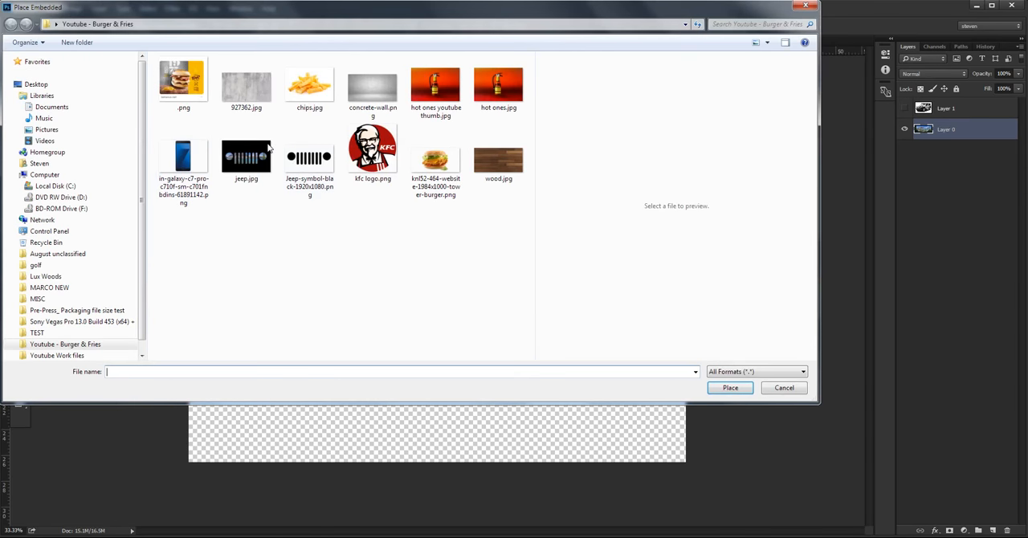
left_click(297, 149)
left_click(728, 389)
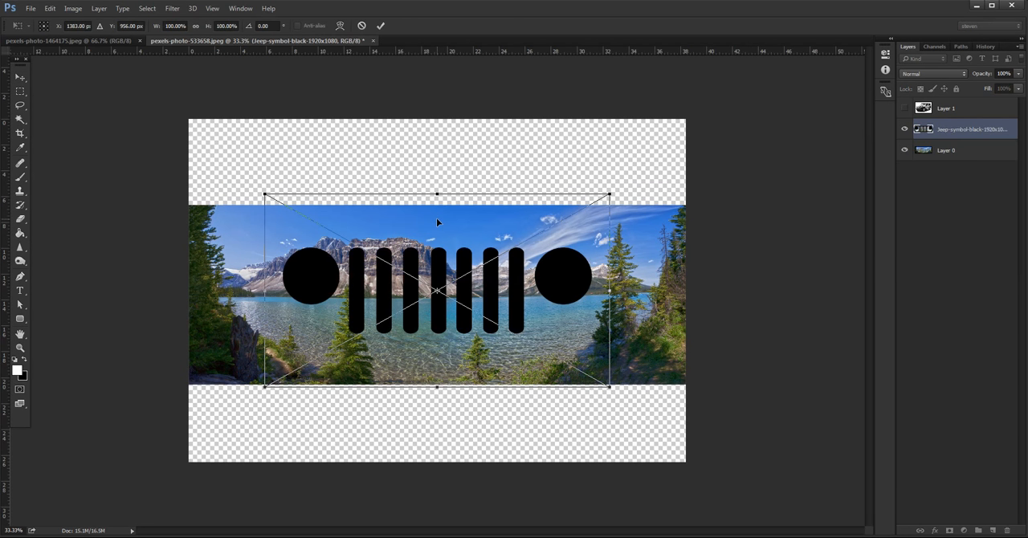
left_click_drag(609, 194, 630, 182)
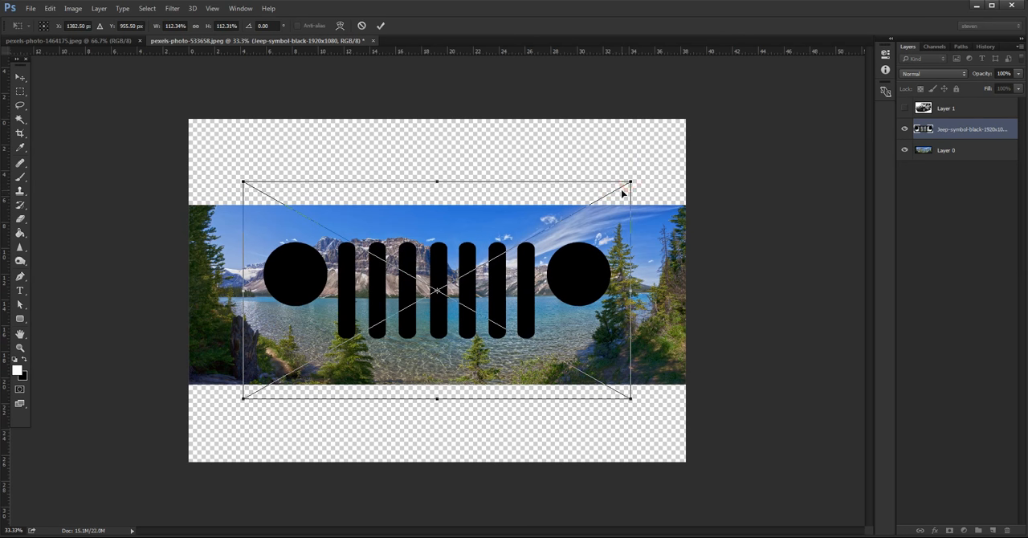
key("Return")
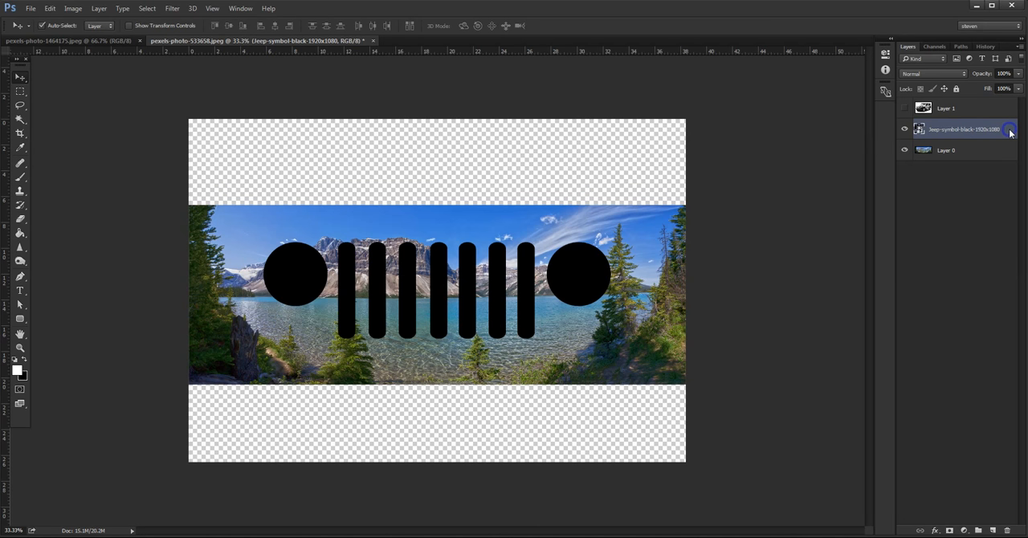
Step: Rasterize the Jeep symbol layer and select the transparent area around its shapes with the Magic Wand
right_click(1009, 131)
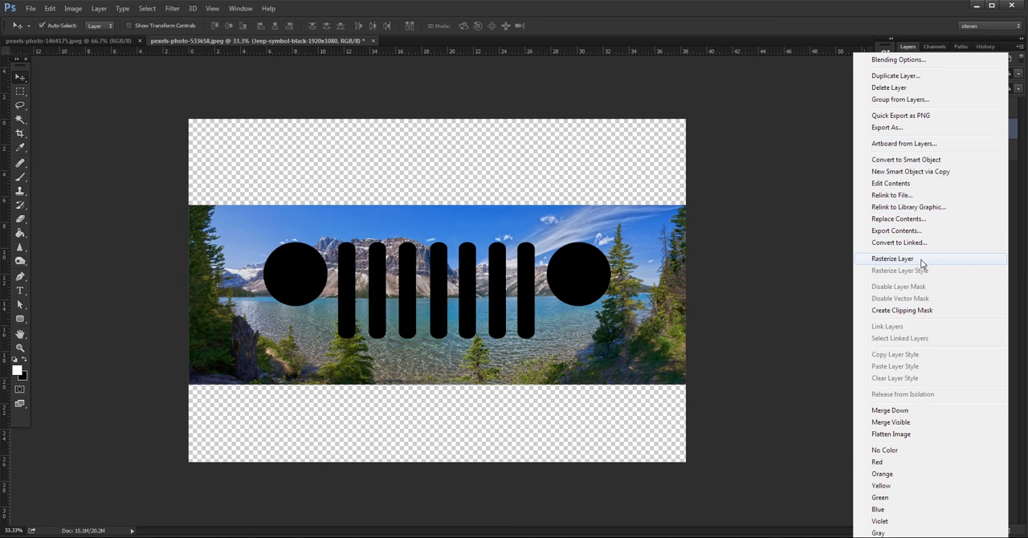
left_click(894, 259)
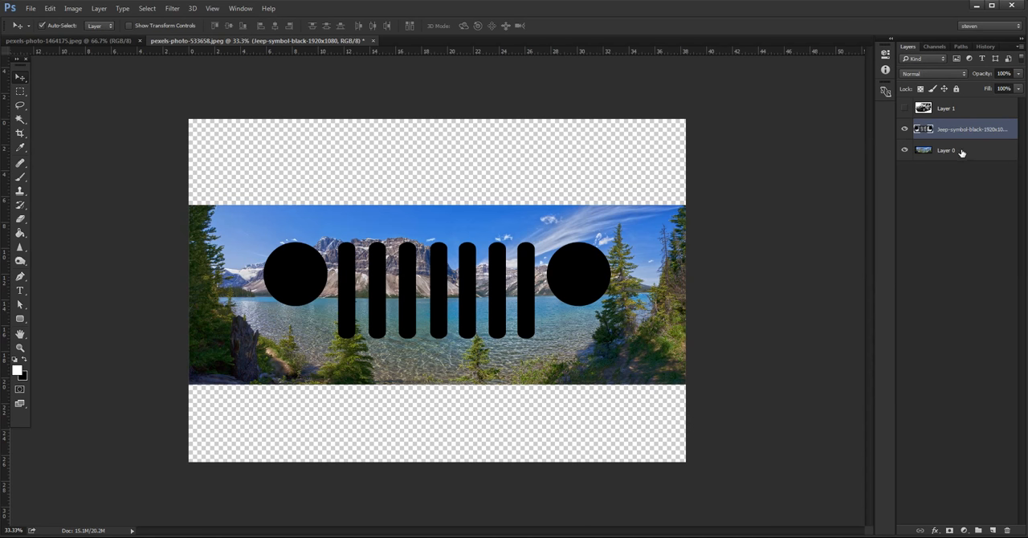
key("w")
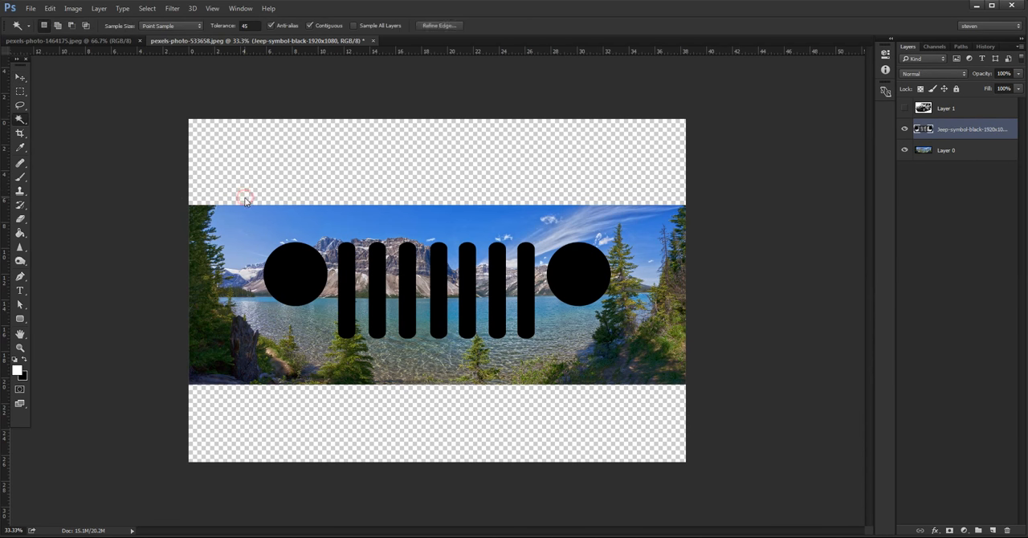
left_click(246, 202)
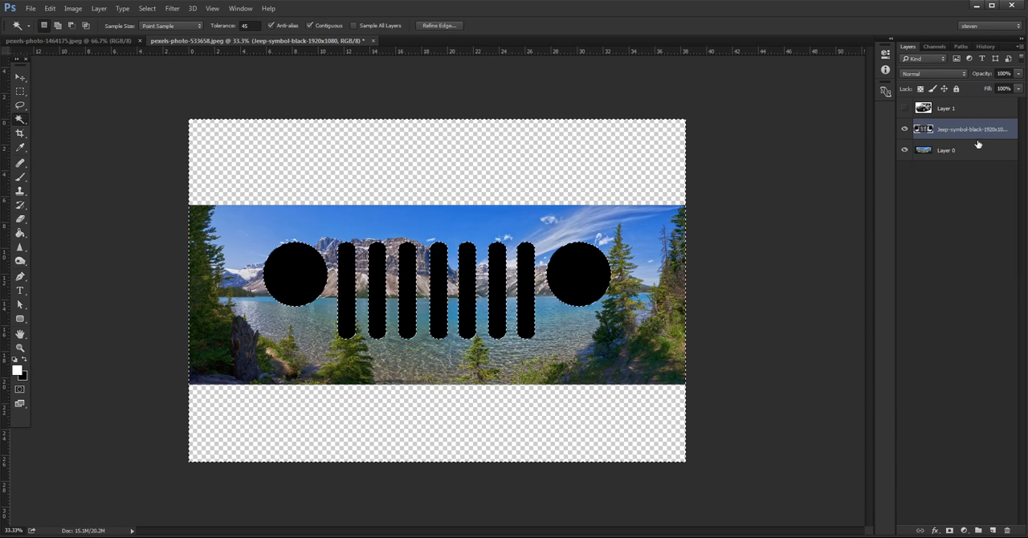
Step: Create a white Solid Color fill layer from the selection, surrounding the Jeep symbol shapes
left_click(76, 10)
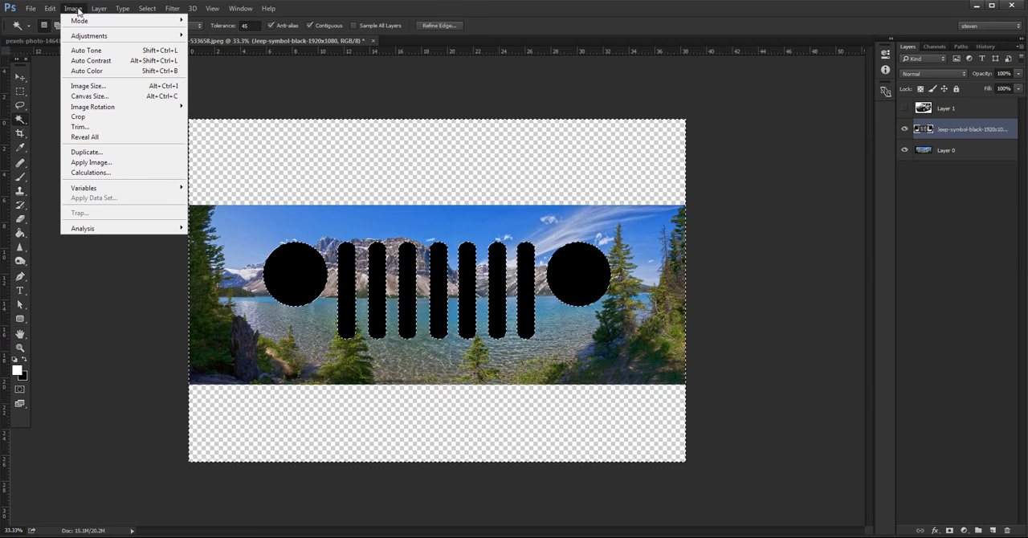
mouse_move(100, 8)
mouse_move(185, 127)
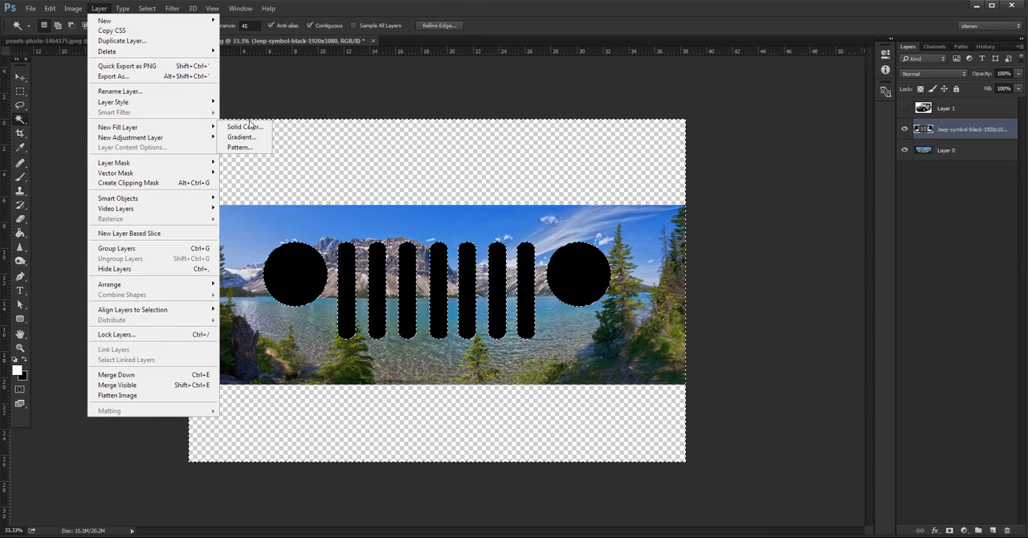
left_click(235, 129)
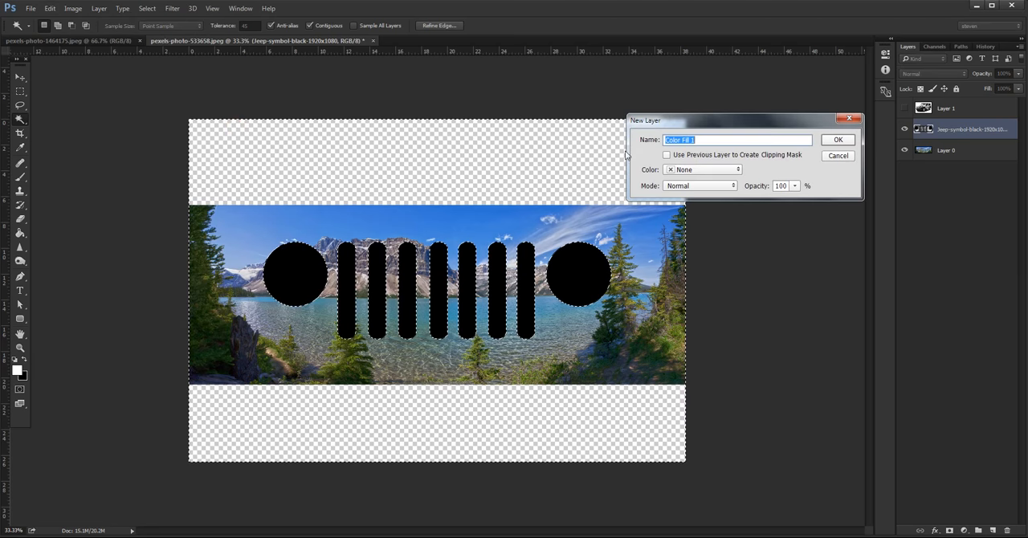
left_click(838, 139)
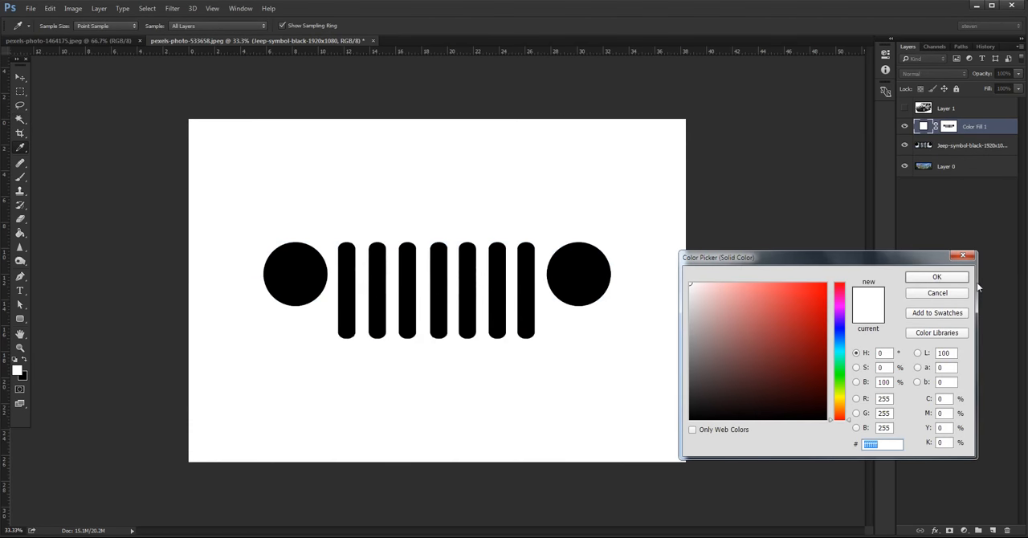
left_click(926, 276)
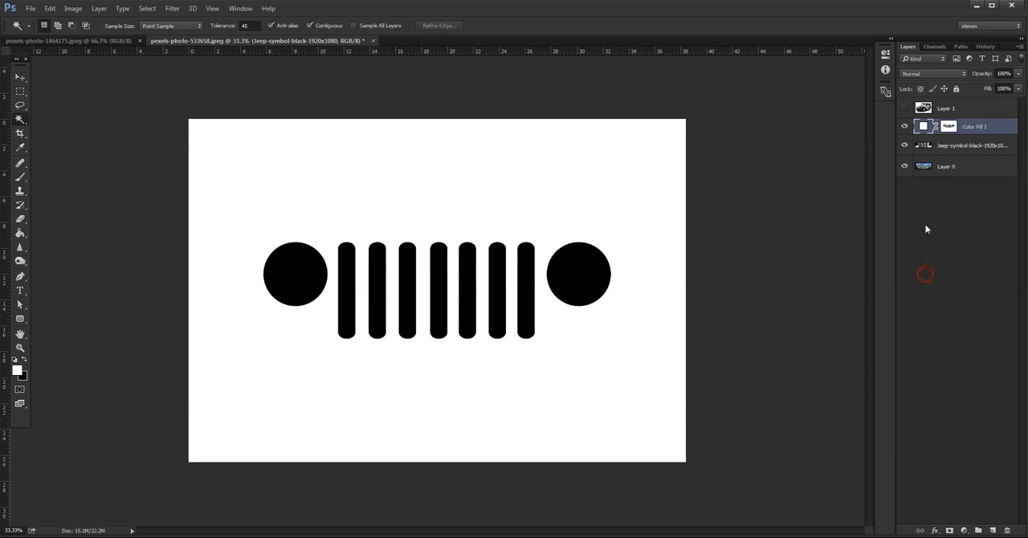
Step: Select the Jeep symbol shapes from the fill layer's mask and expand the selection by 16 pixels
left_click(949, 127)
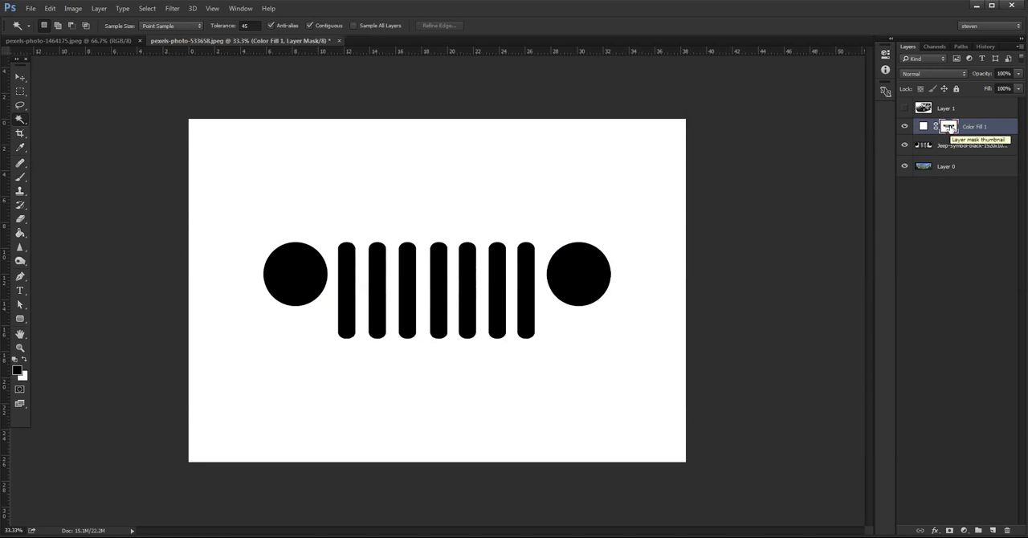
left_click(946, 127, "ctrl")
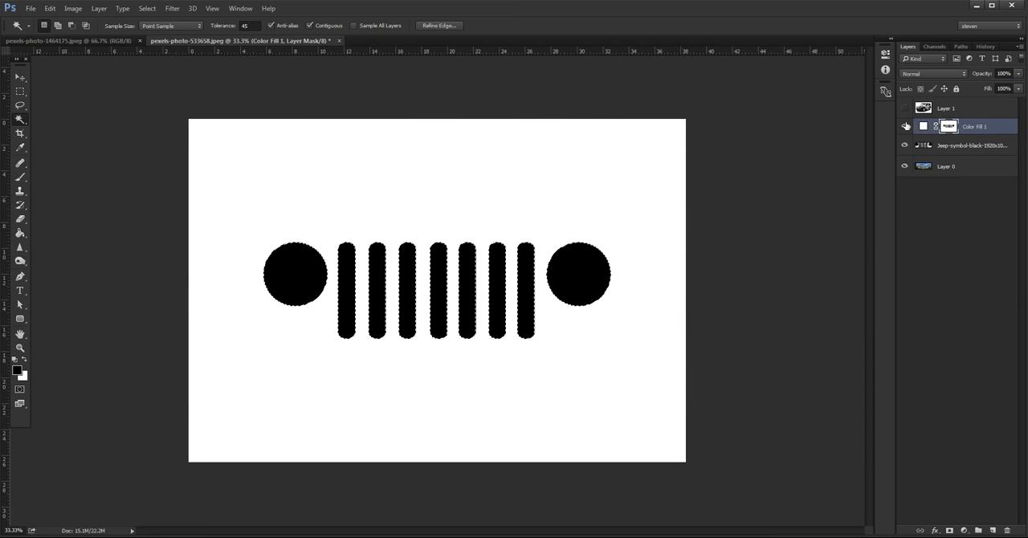
left_click(148, 9)
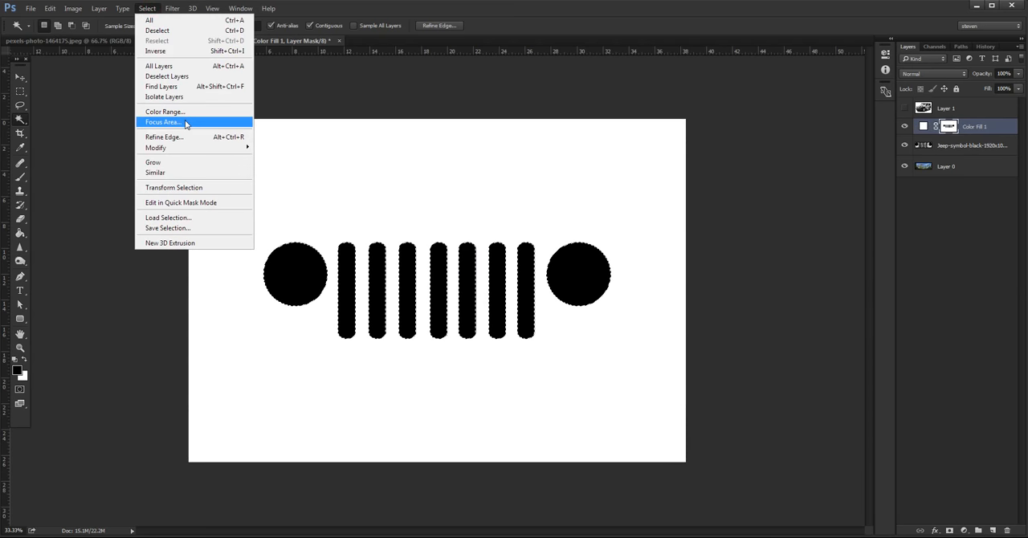
mouse_move(198, 148)
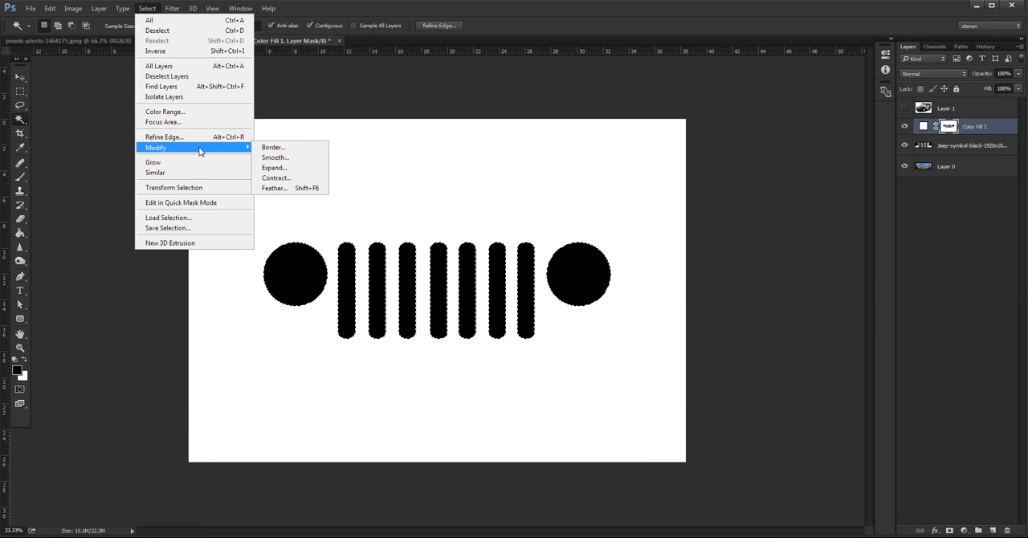
left_click(274, 168)
type("16")
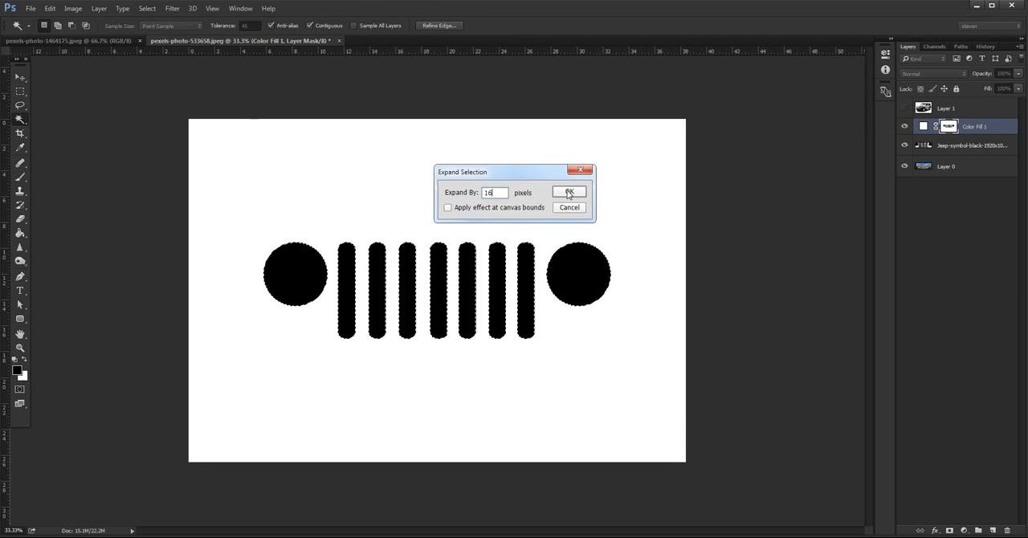
left_click(569, 192)
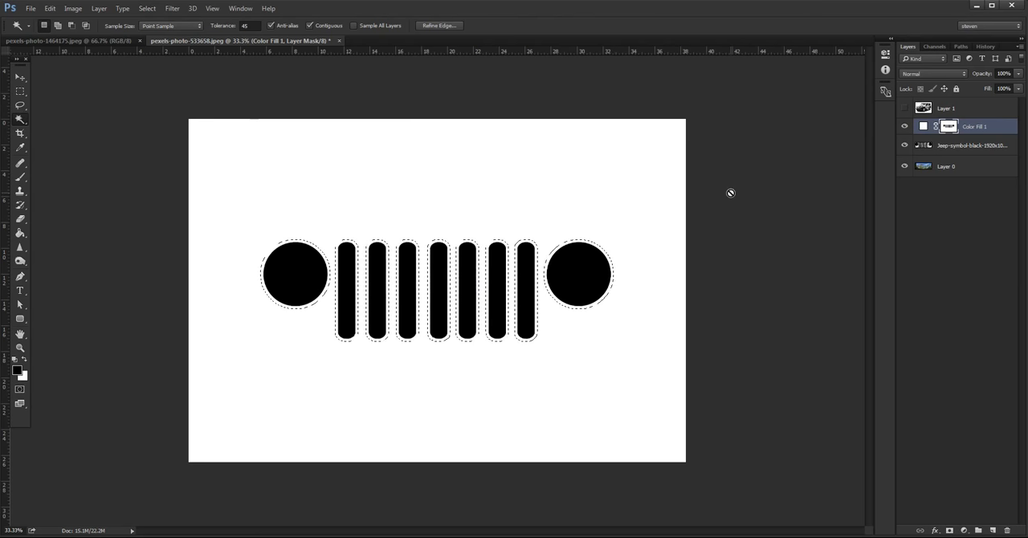
Step: Duplicate the Color Fill 1 layer, then hide the original fill and the Jeep symbol layer to reveal the photo
left_click(973, 146)
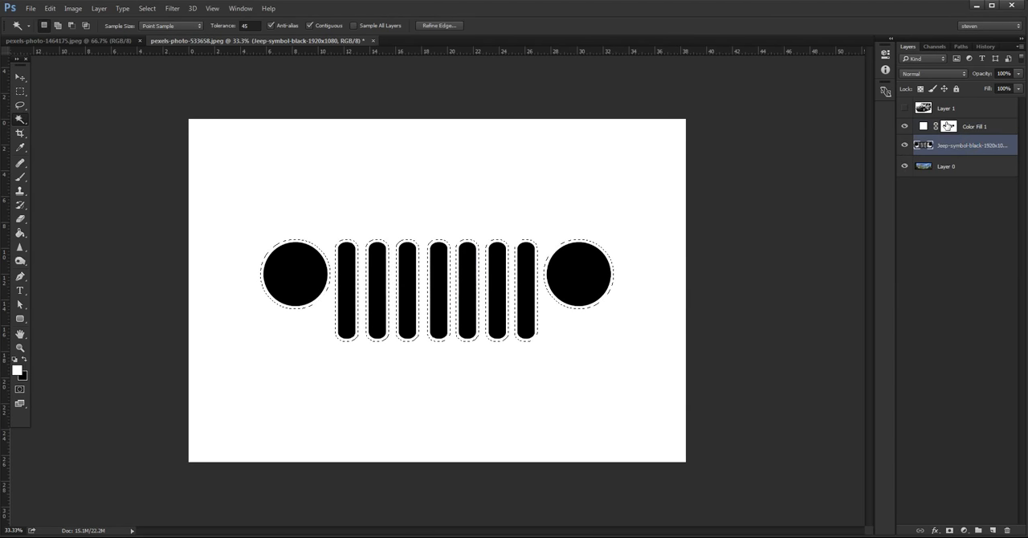
left_click(1004, 124)
key("ctrl+j")
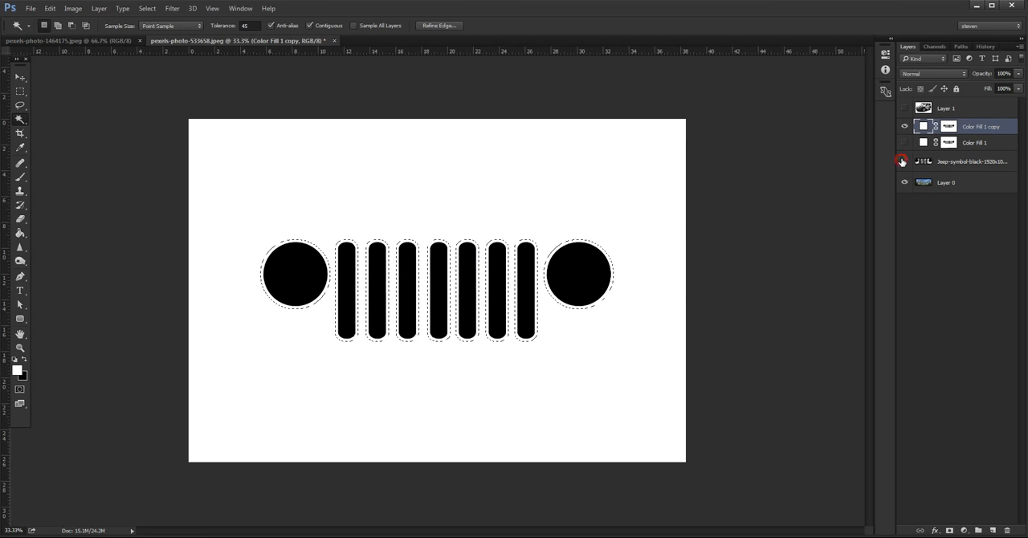
left_click(904, 162)
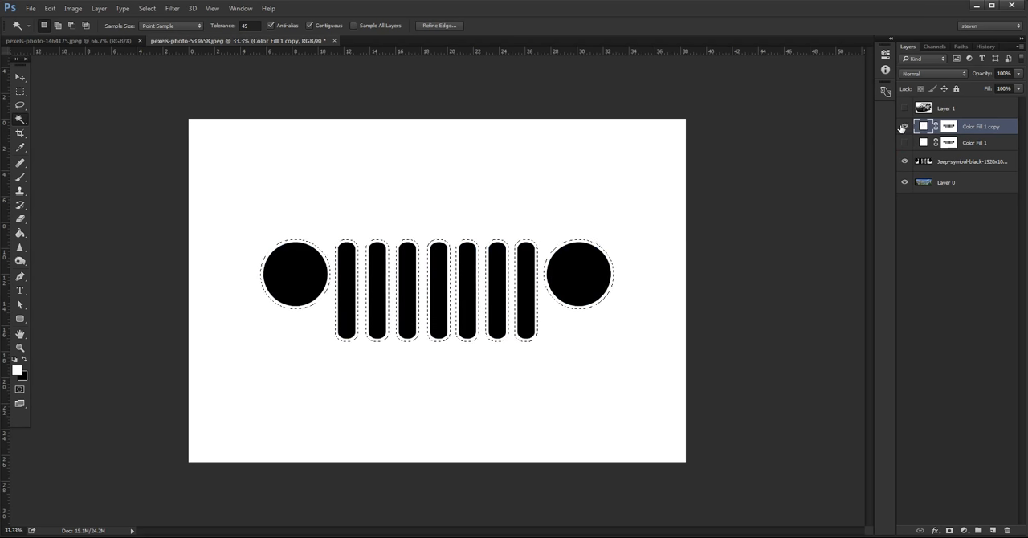
left_click(904, 125)
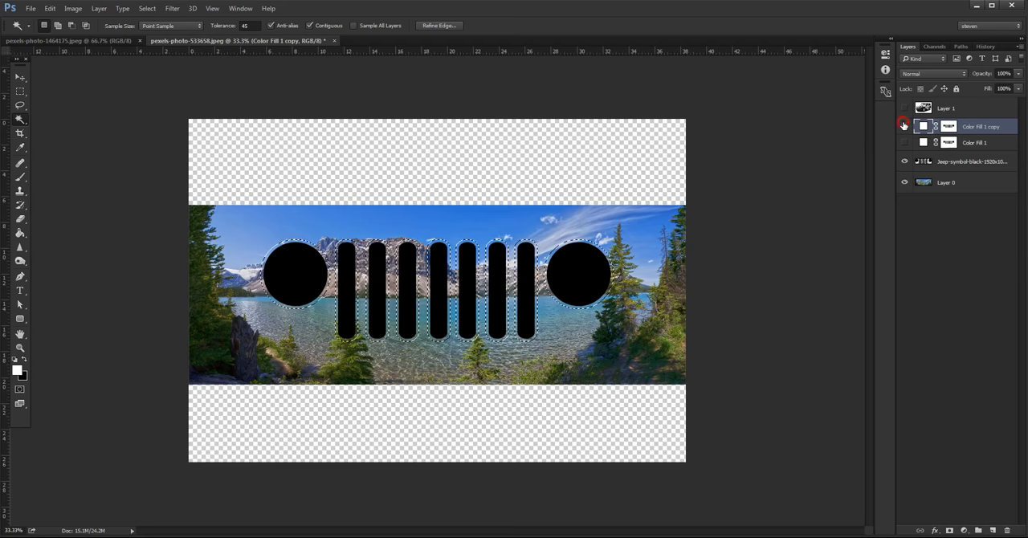
left_click(904, 125)
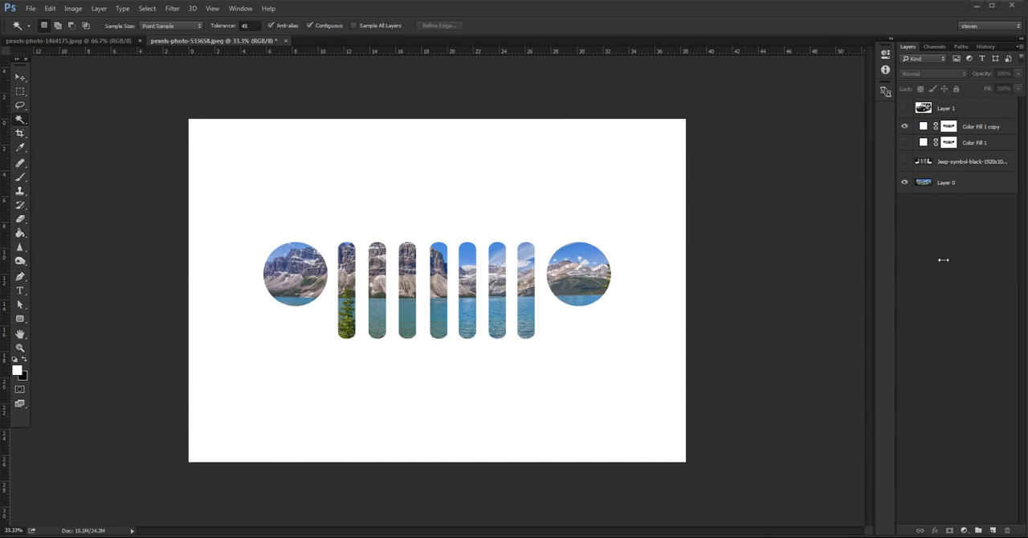
Step: Merge the Color Fill 1 copy, Color Fill 1 and Jeep symbol layers into one layer
left_click(949, 126, "ctrl")
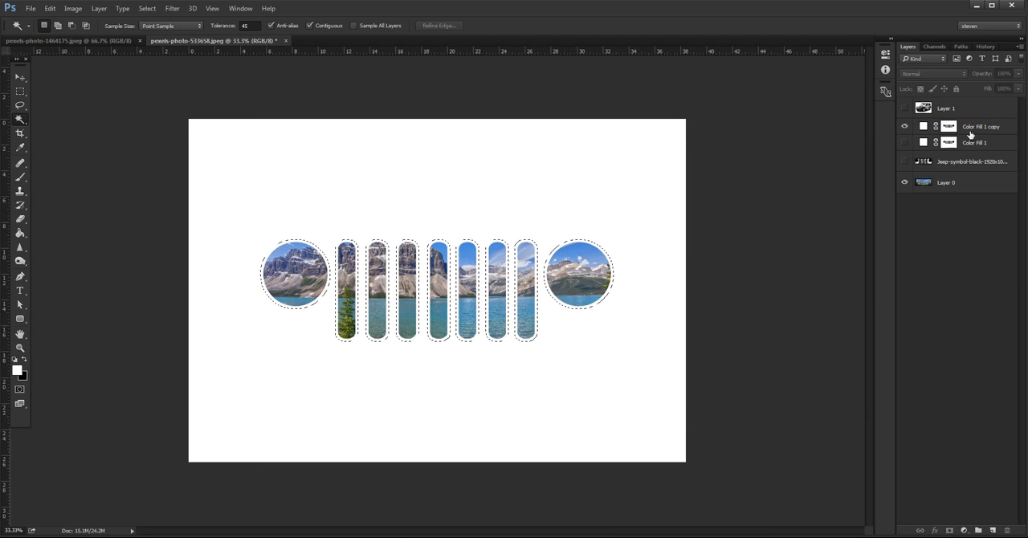
left_click(980, 160)
left_click(991, 127, "shift")
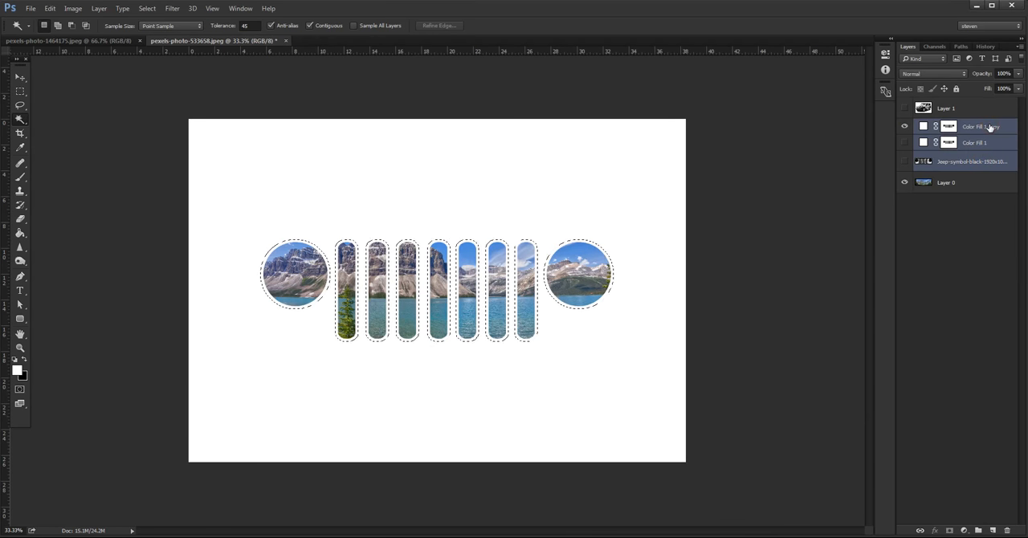
key("ctrl+e")
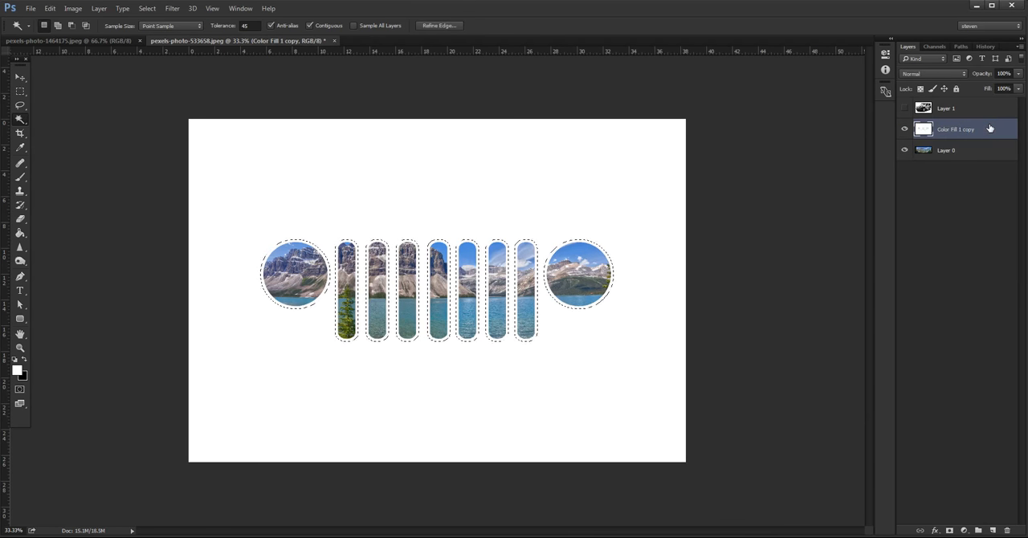
Step: Copy the selection to a new layer and give it a Gradient Overlay with a grey metallic preset, -49° angle and 83% scale
key("ctrl+j")
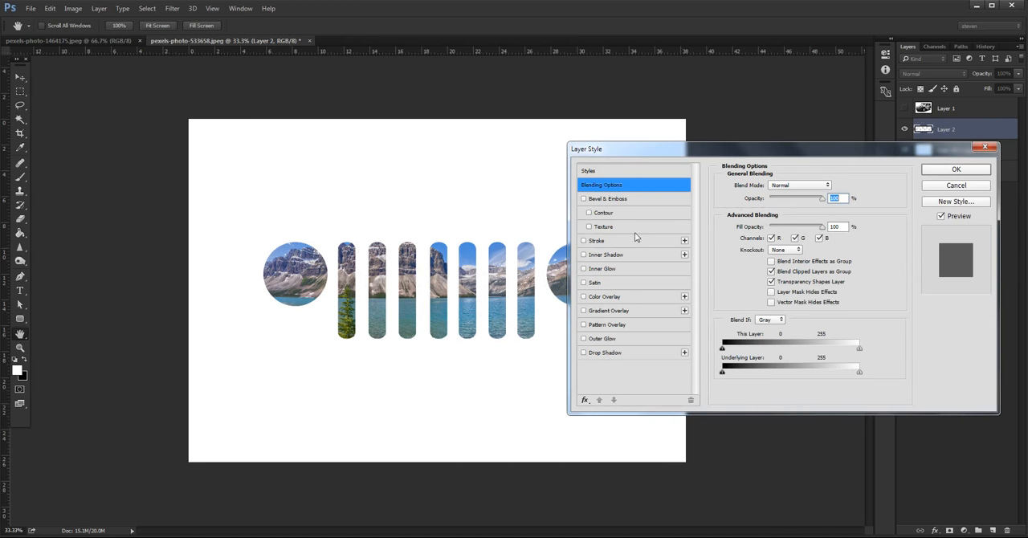
left_click(615, 310)
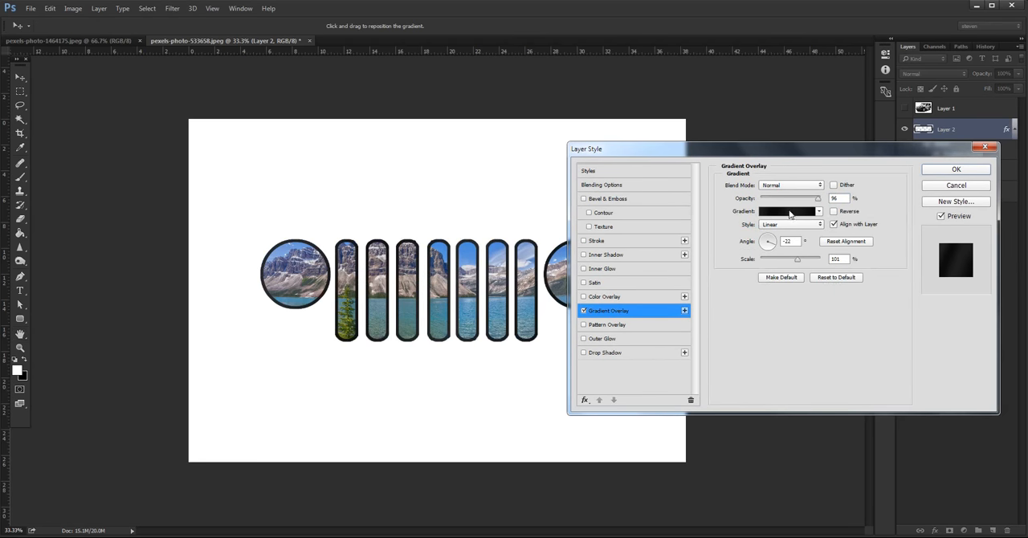
left_click(790, 213)
left_click(615, 208)
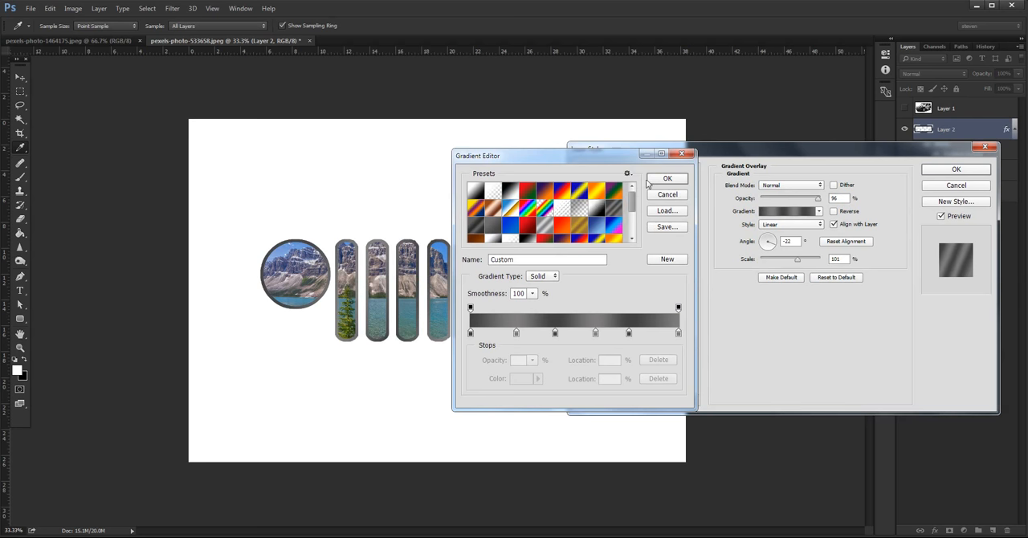
left_click(666, 181)
left_click_drag(769, 244, 773, 250)
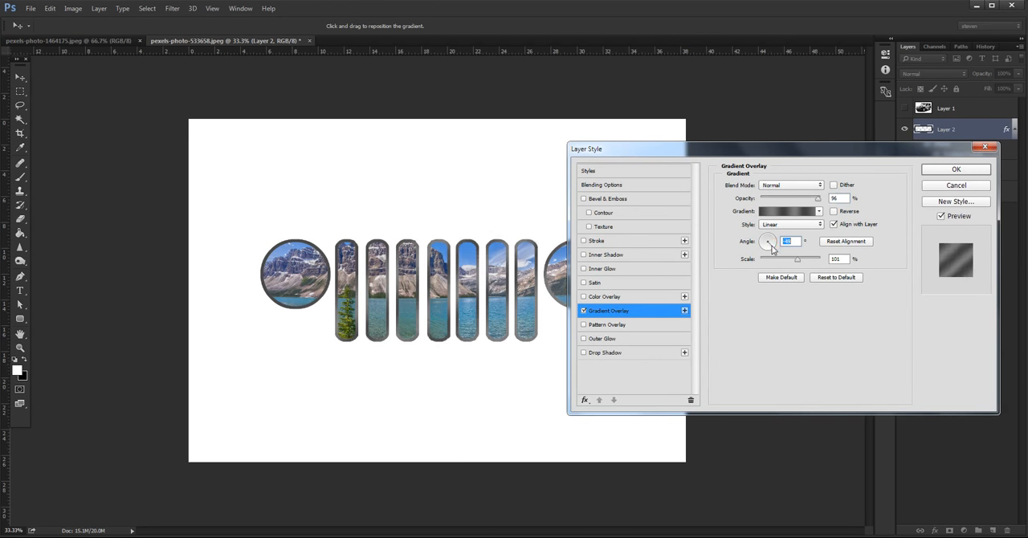
mouse_move(772, 259)
left_mouse_down()
mouse_move(762, 262)
mouse_move(789, 259)
left_mouse_up()
Step: Switch the overlay gradient to the Foreground to Background preset and recolour its white starting stop to light grey
left_click(786, 211)
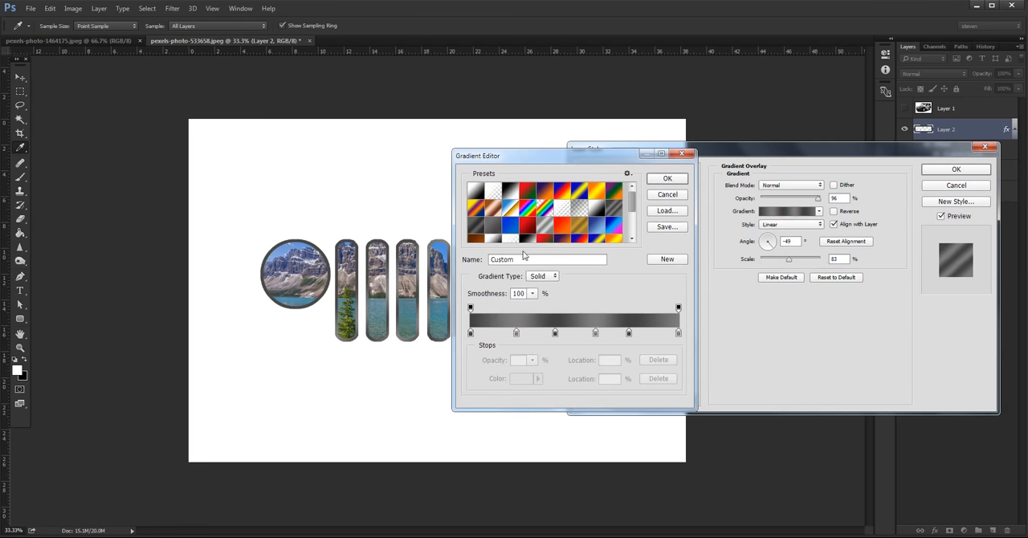
left_click(600, 206)
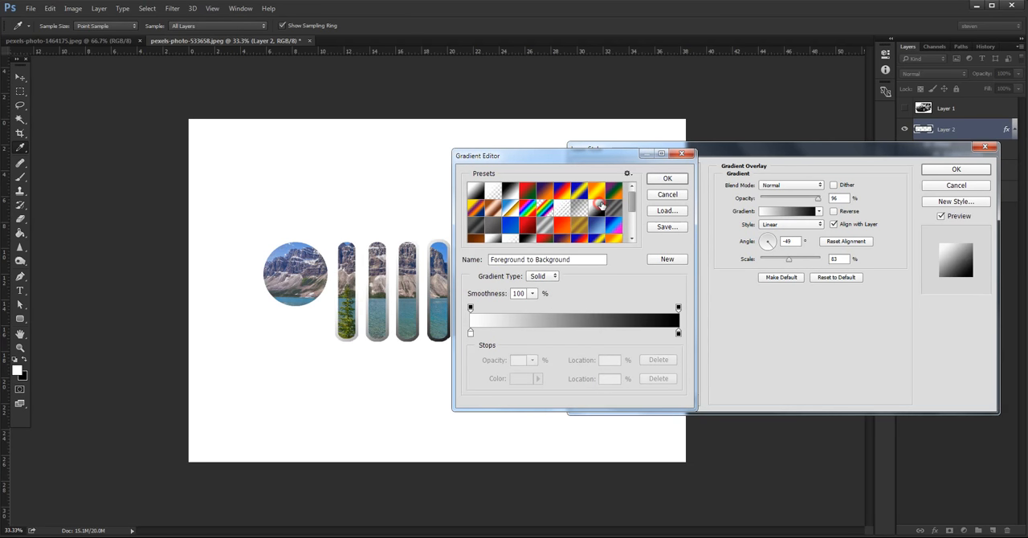
left_click(471, 332)
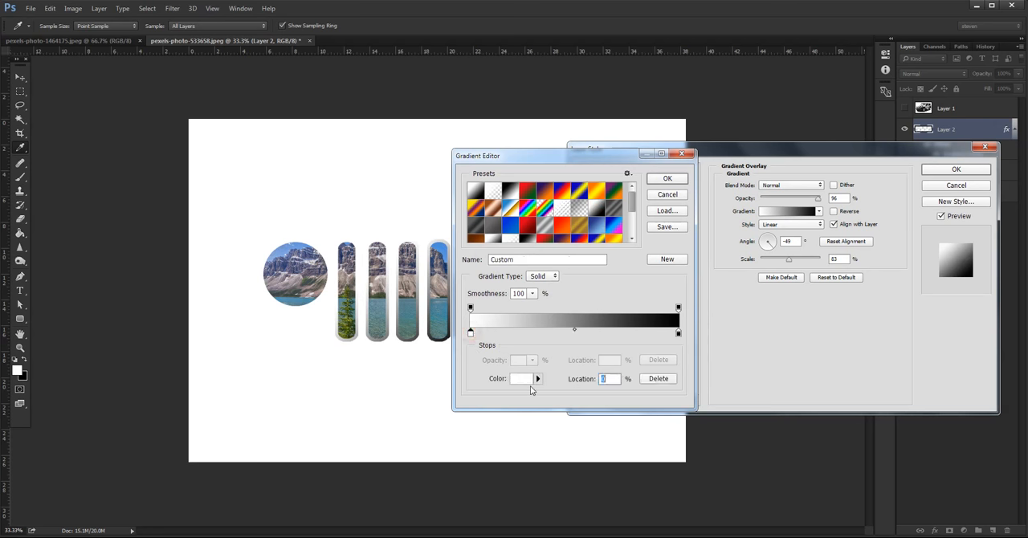
left_click(522, 379)
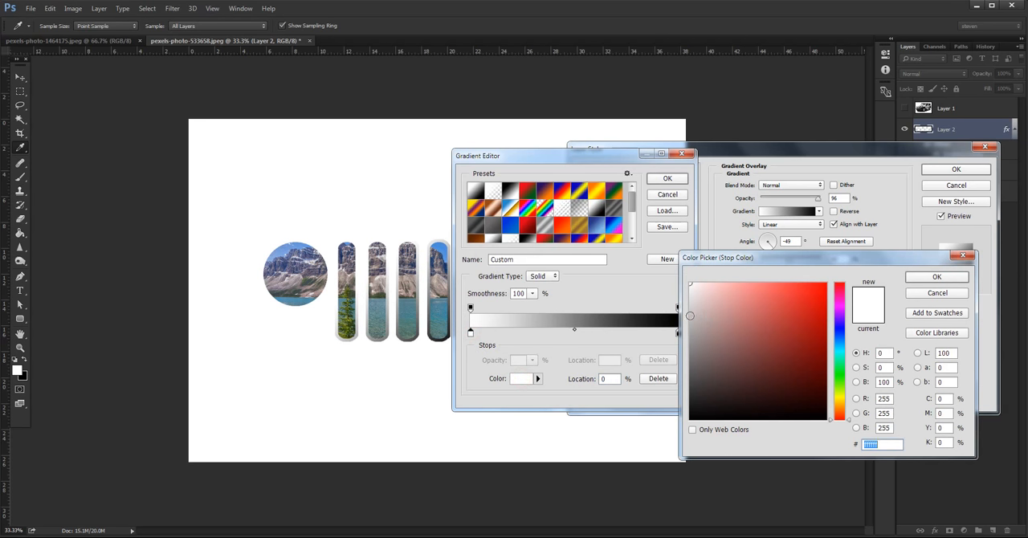
left_click(937, 276)
Step: Move the gradient's black stop to the 26% location and change its colour to mid grey #919090
left_click(679, 334)
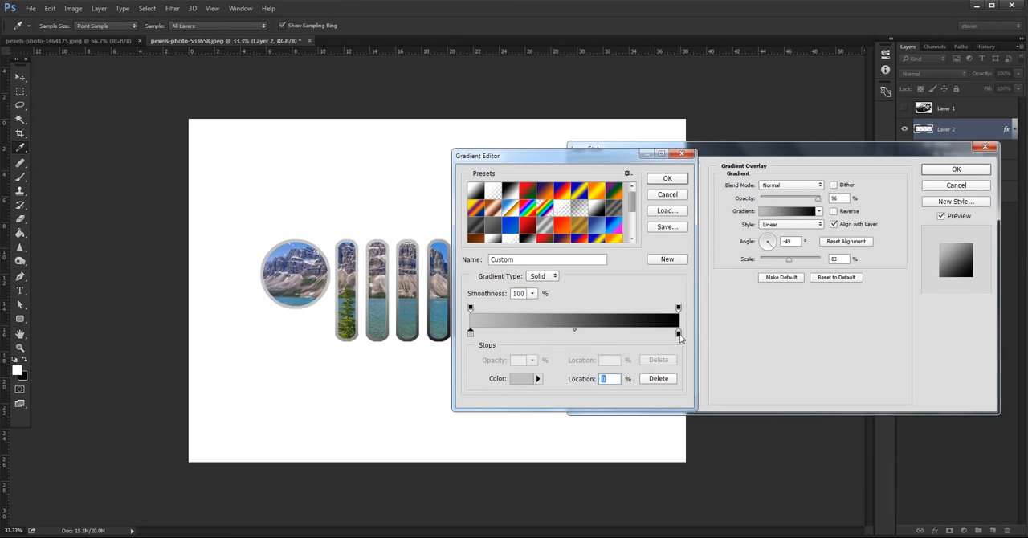
left_click_drag(679, 334, 525, 332)
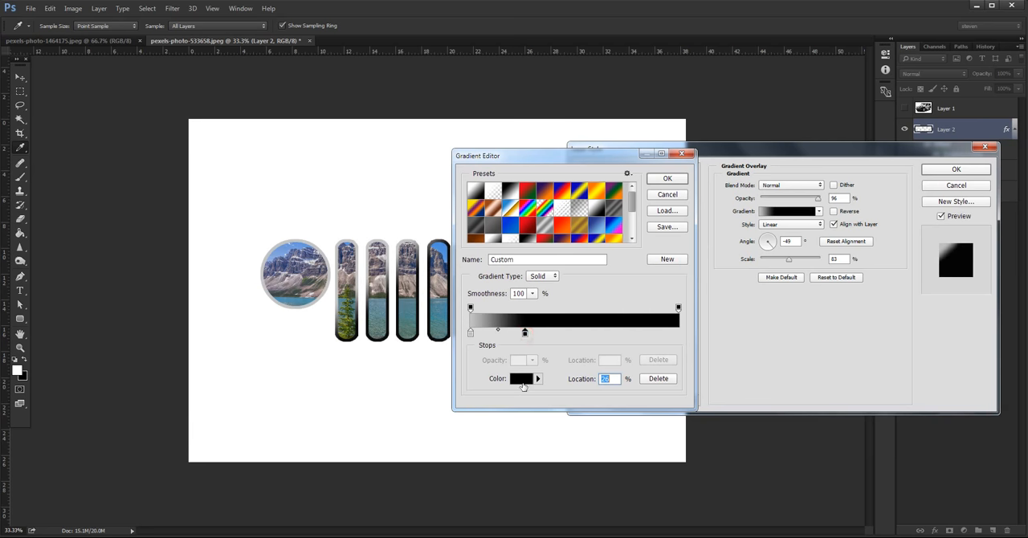
left_click(524, 378)
left_click(690, 342)
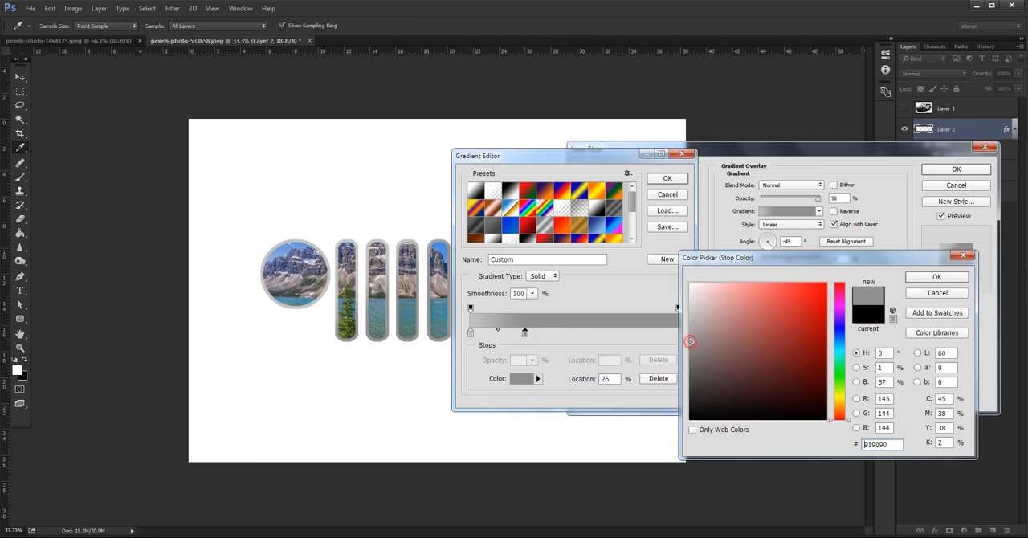
left_click(920, 277)
Step: Add a mid grey stop at 69% and light grey stops near the middle and at 94%, and accept the gradient
left_click_drag(582, 332, 615, 333)
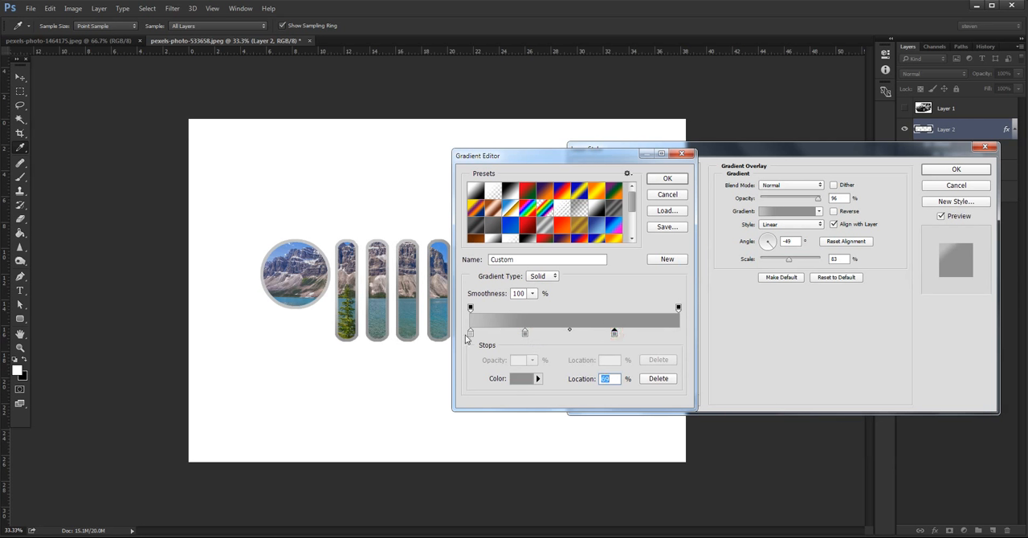
left_click(471, 334)
left_click(571, 333)
left_click(664, 332)
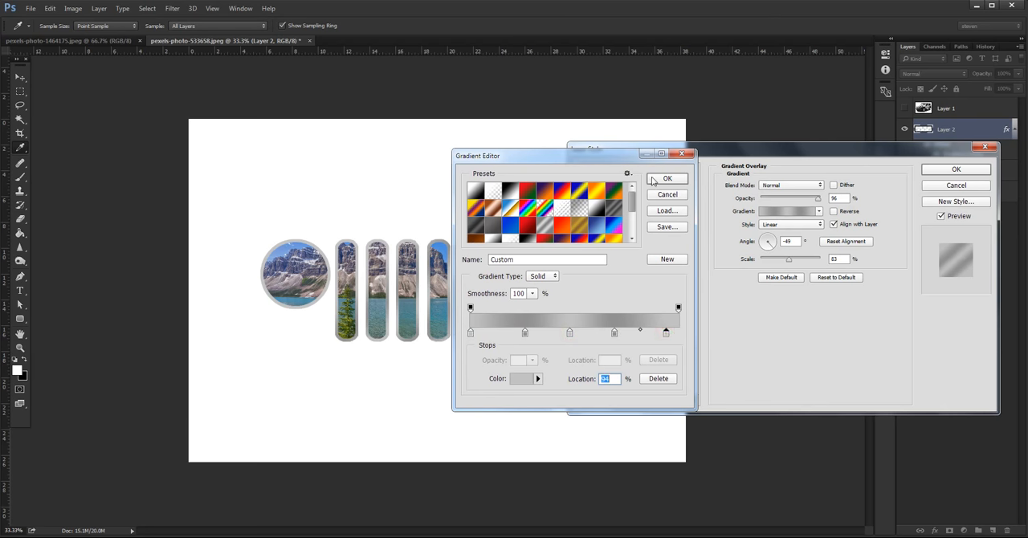
left_click(665, 180)
Step: Add a Drop Shadow with its preset values to the border layer, compare the preview off and on, and apply the style
left_click_drag(672, 150, 677, 152)
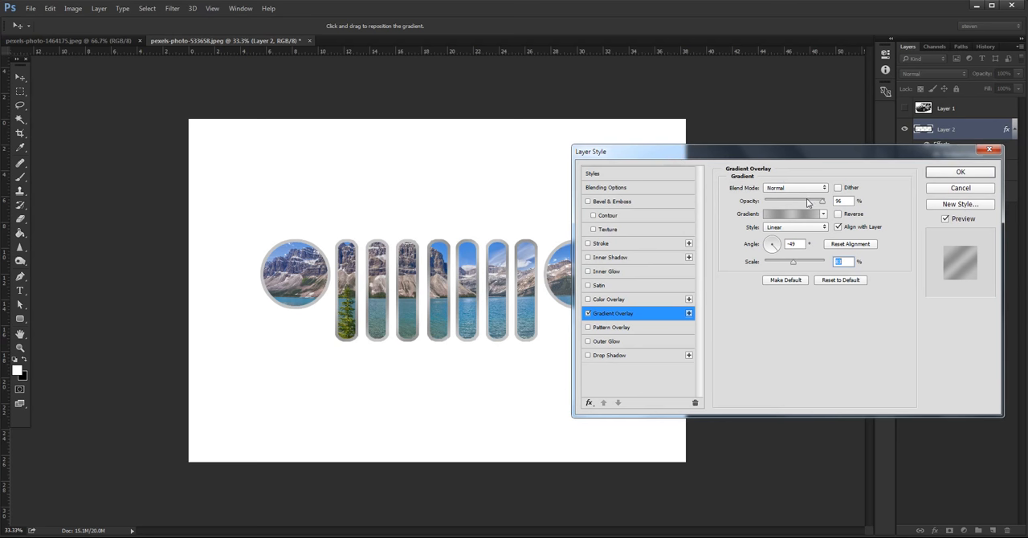
left_click(623, 355)
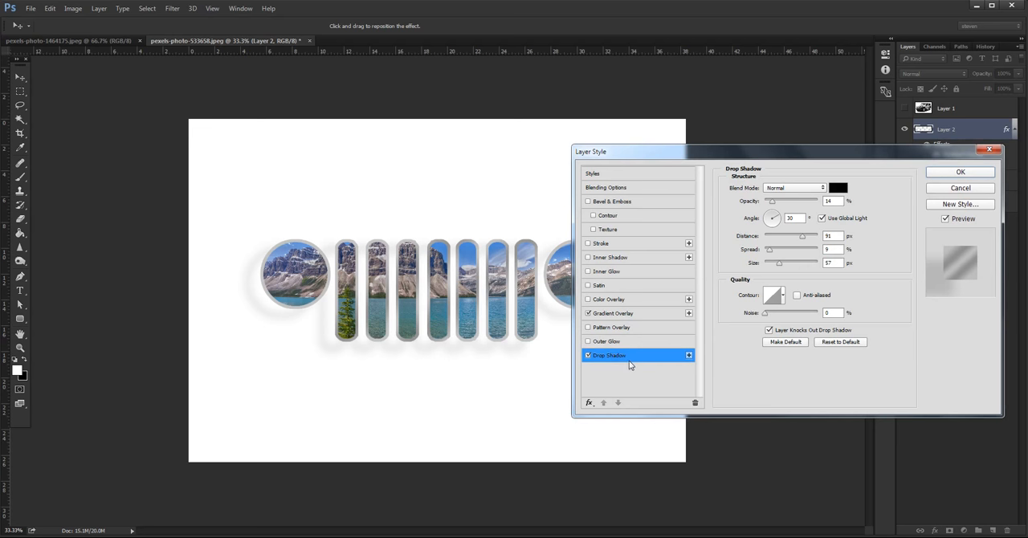
left_click(964, 219)
left_click(963, 220)
left_click(956, 173)
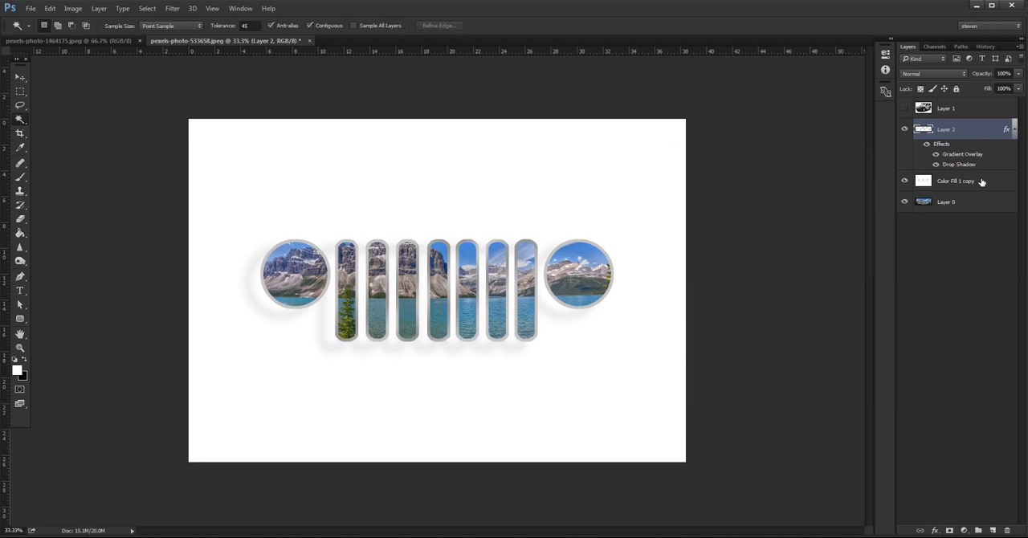
Step: Briefly hide and restore the white Color Fill 1 copy layer, and make it the active layer
left_click(980, 200)
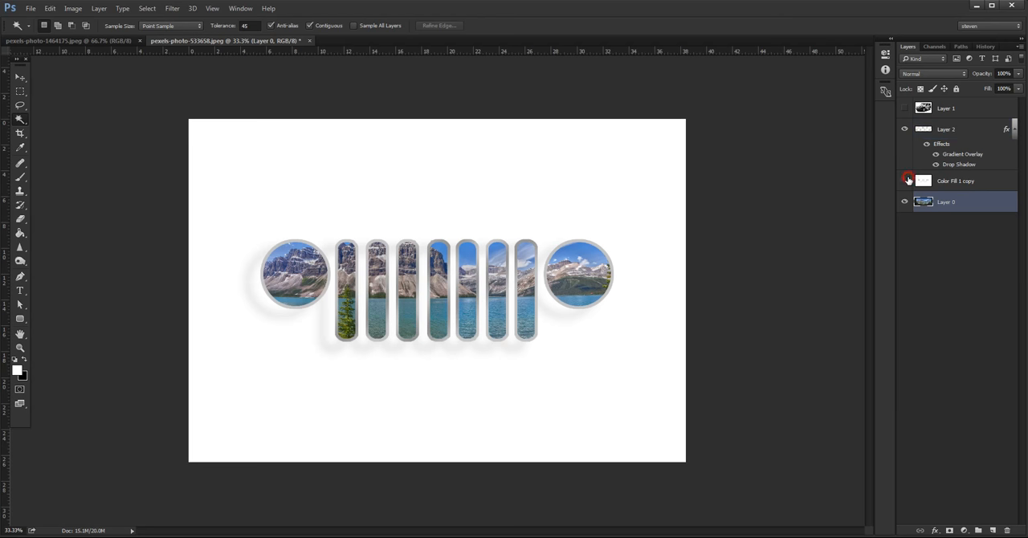
left_click(905, 181)
left_click(906, 181)
left_click(989, 176)
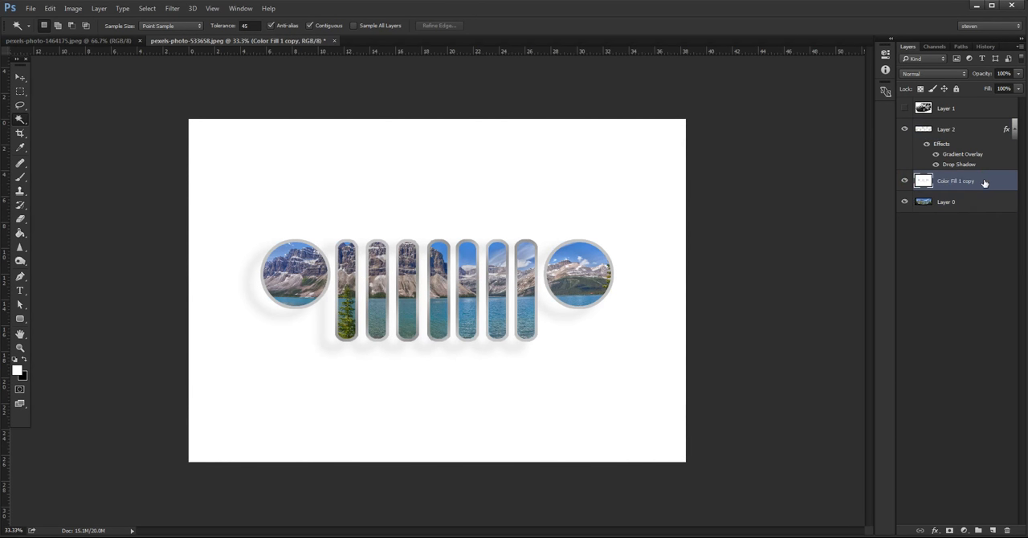
left_click(964, 531)
left_click(955, 305)
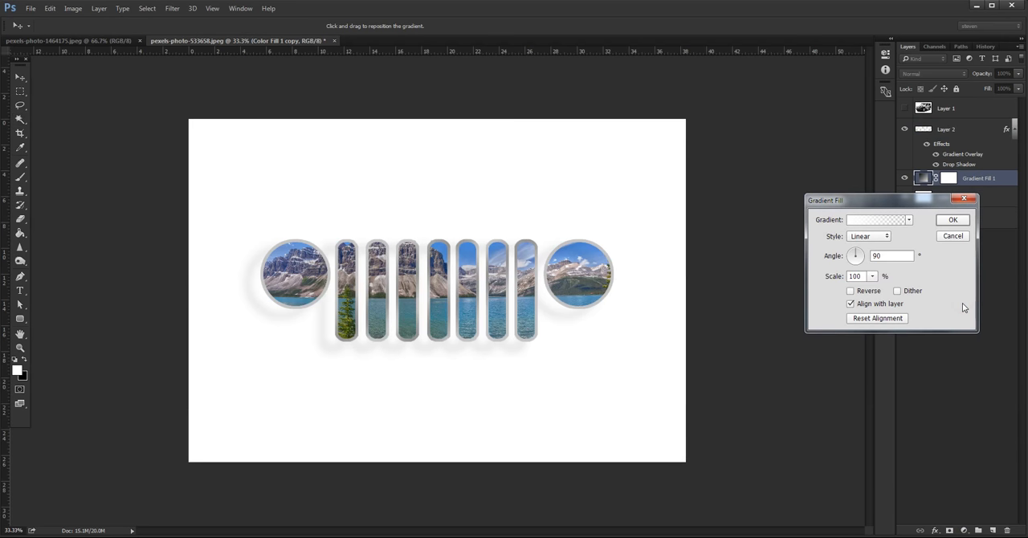
left_click(954, 236)
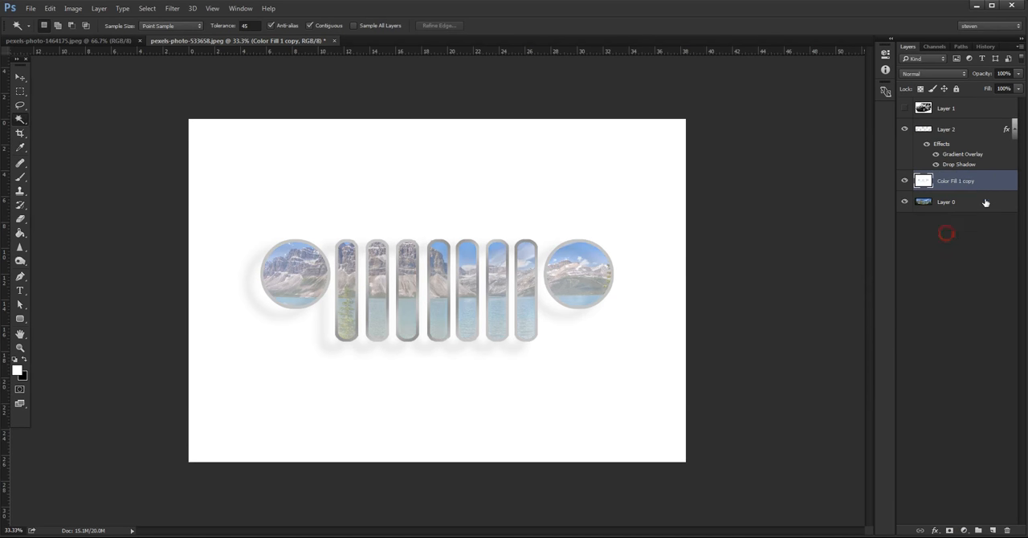
Step: Add a new layer above Color Fill 1 copy and get the Brush tool ready with black as the foreground colour
left_click(993, 531)
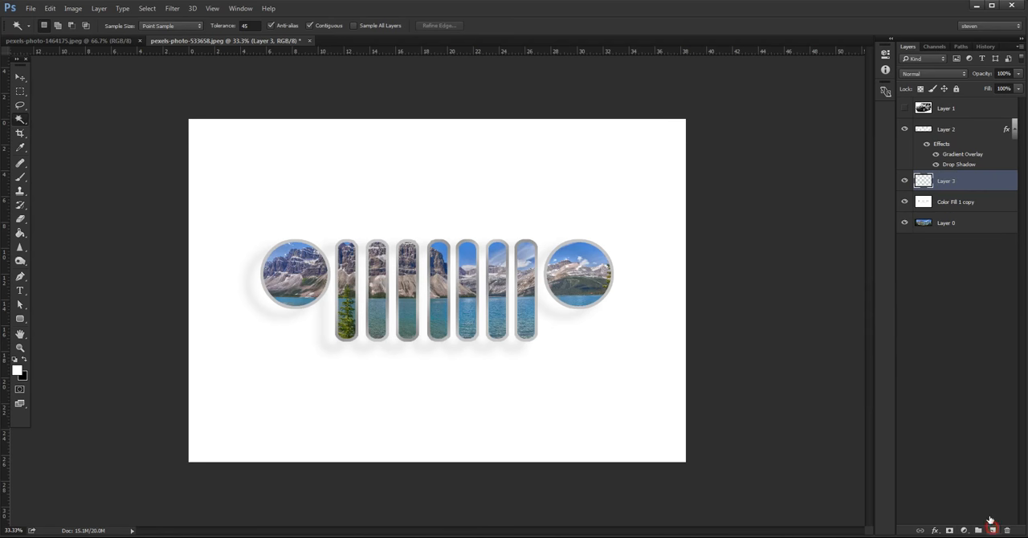
key("b")
left_click(24, 361)
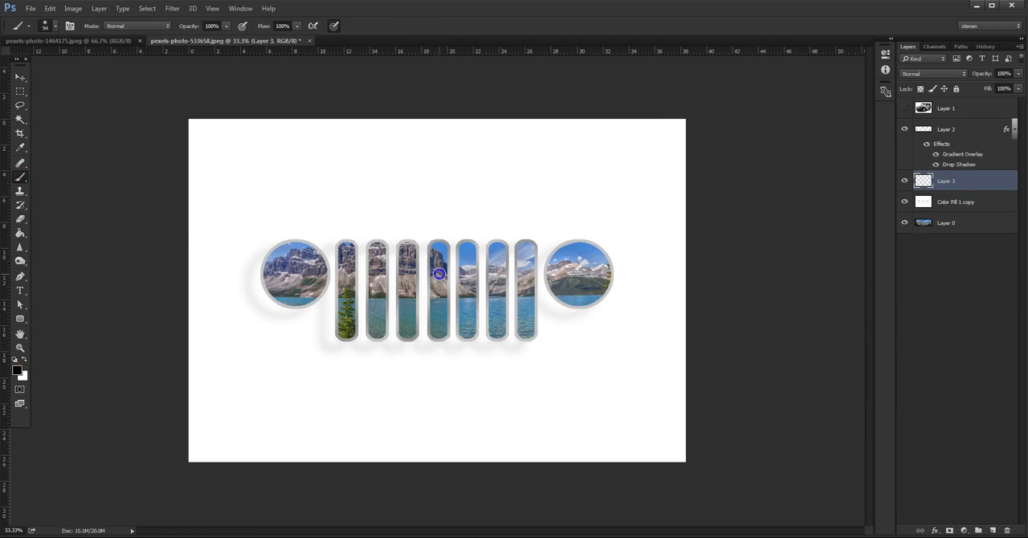
Step: Try stamping a soft black spot with a 1512 px brush over the centre of the grille
right_click(480, 284)
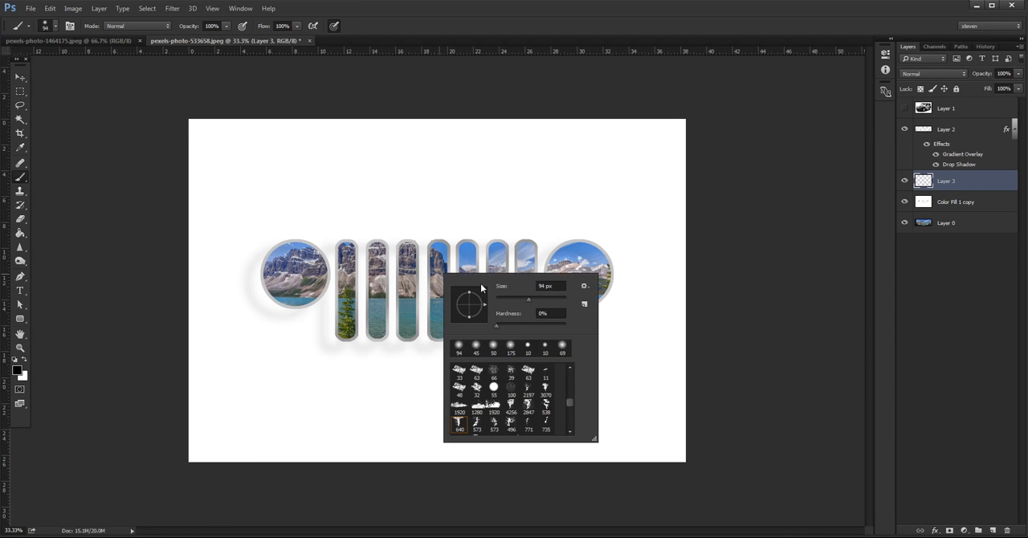
left_click_drag(542, 301, 561, 299)
key("Return")
left_click(440, 274)
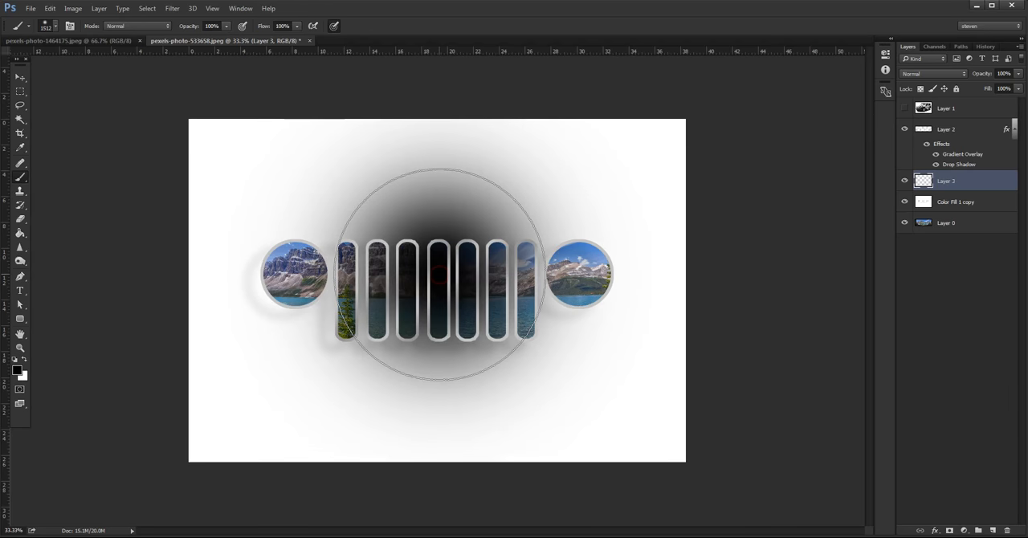
key("ctrl+z")
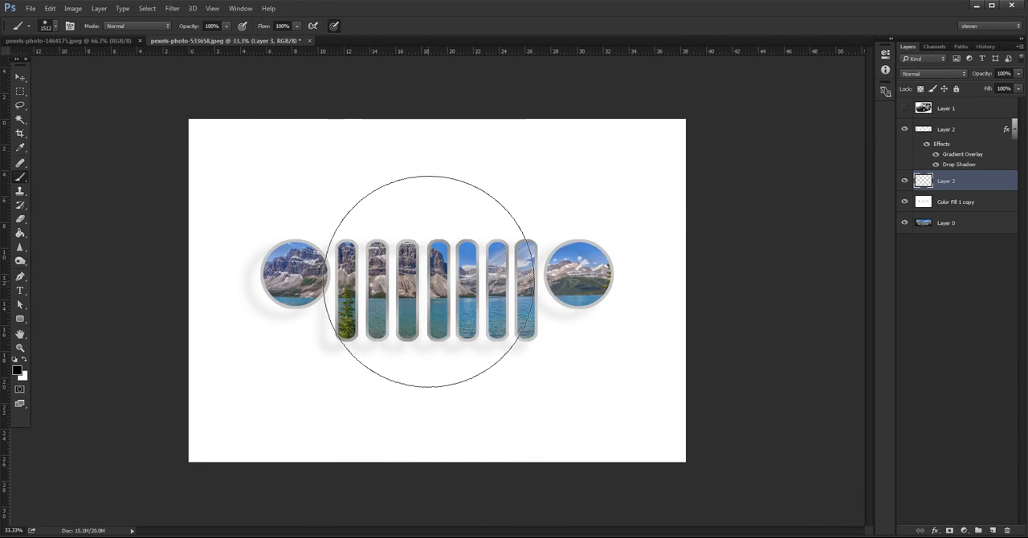
left_click(437, 284)
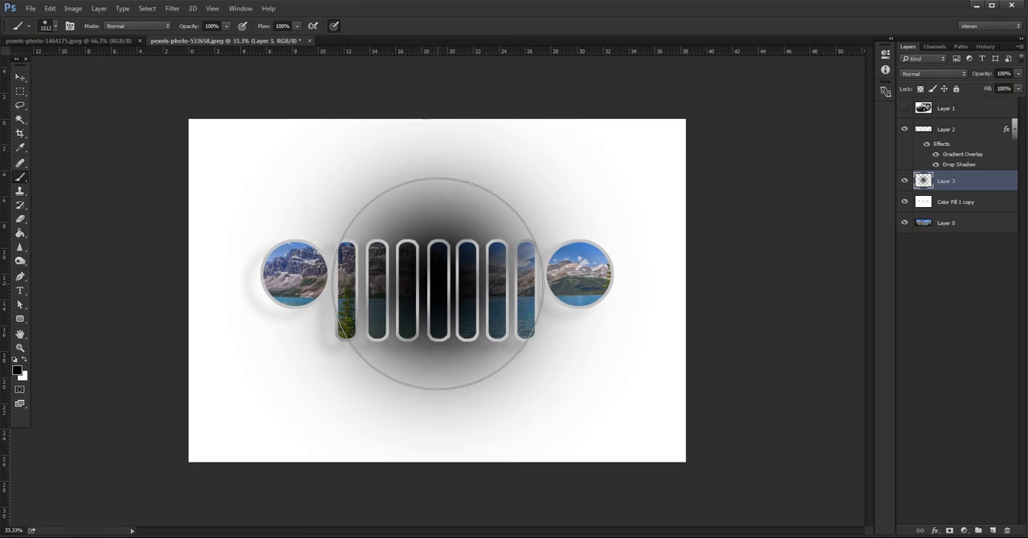
key("ctrl+z")
Step: Set the brush size to 1200 px and stamp a soft black spot twice over the centre of the grille
right_click(441, 286)
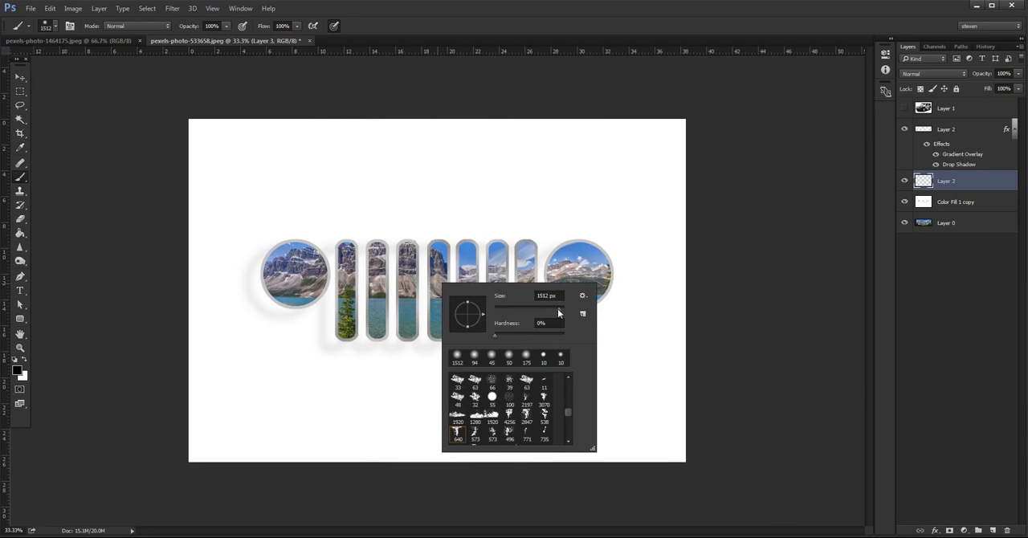
left_click_drag(559, 311, 538, 296)
type("1200")
left_click(449, 17)
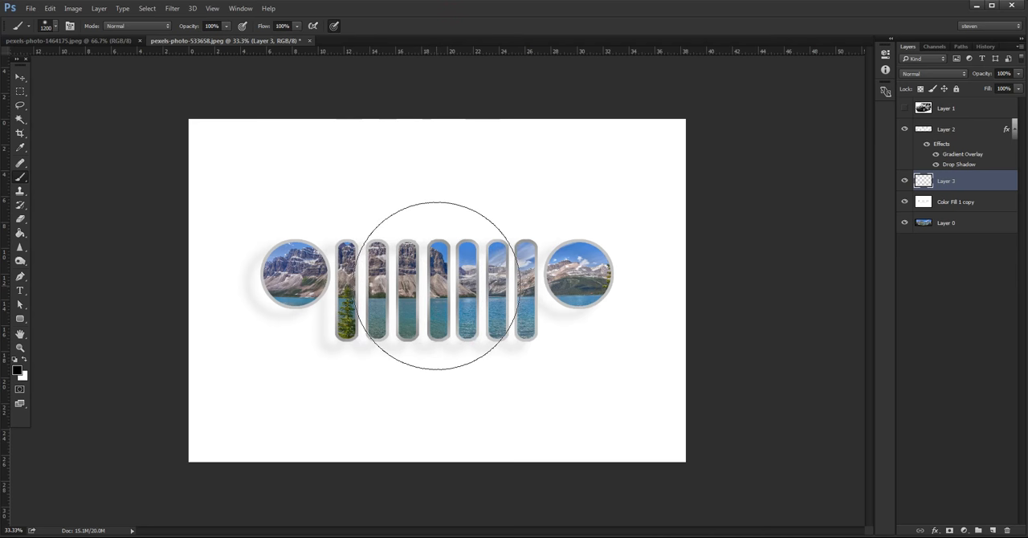
left_click(436, 286)
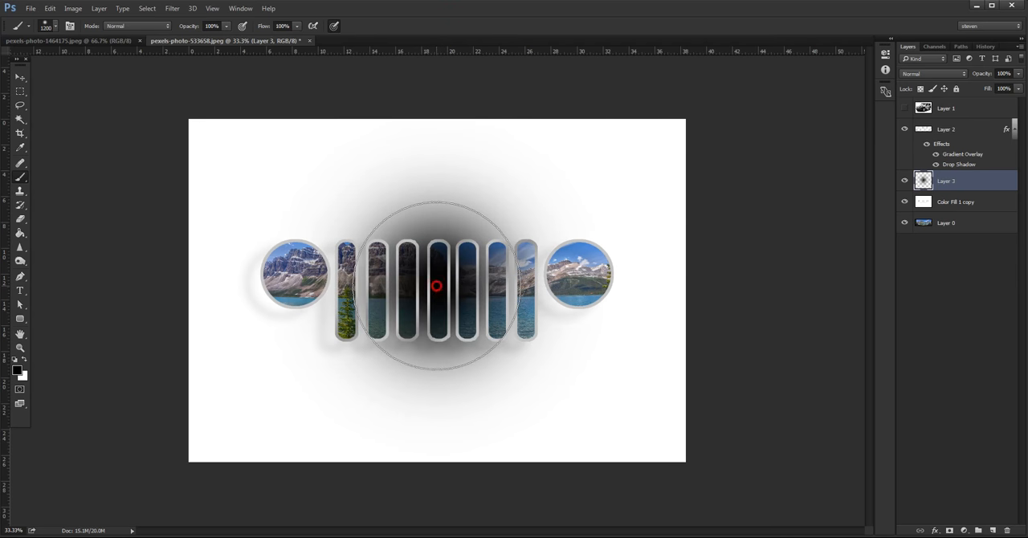
left_click(436, 286)
Step: Convert the black spot's Layer 3 to a Smart Object and lower its opacity to 33%
left_click(21, 77)
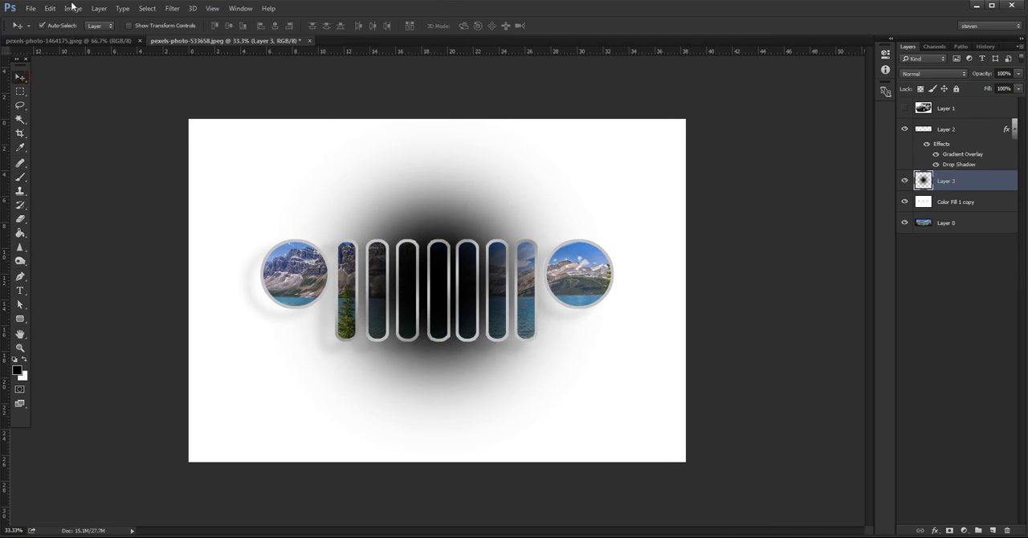
left_click(1020, 45)
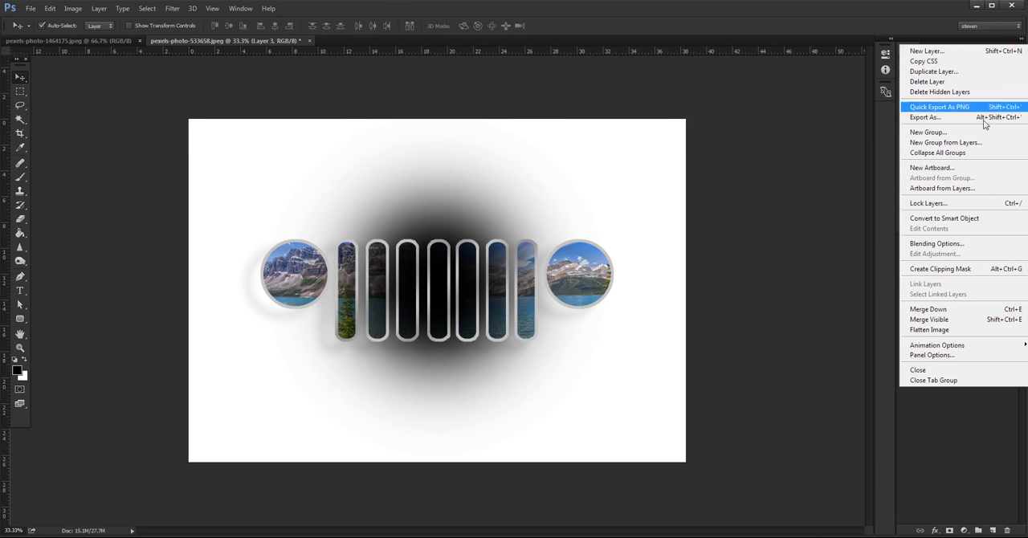
left_click(946, 218)
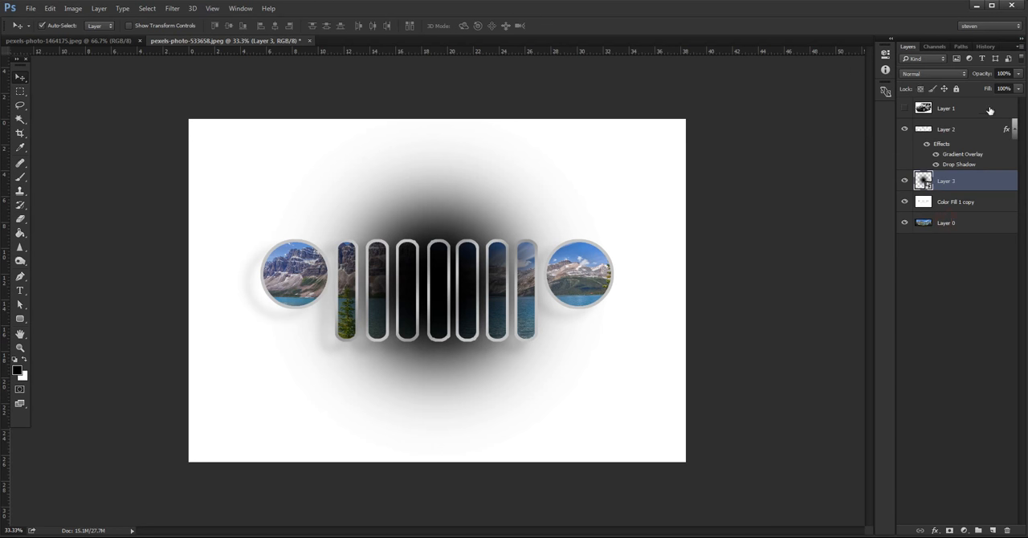
left_click(1019, 74)
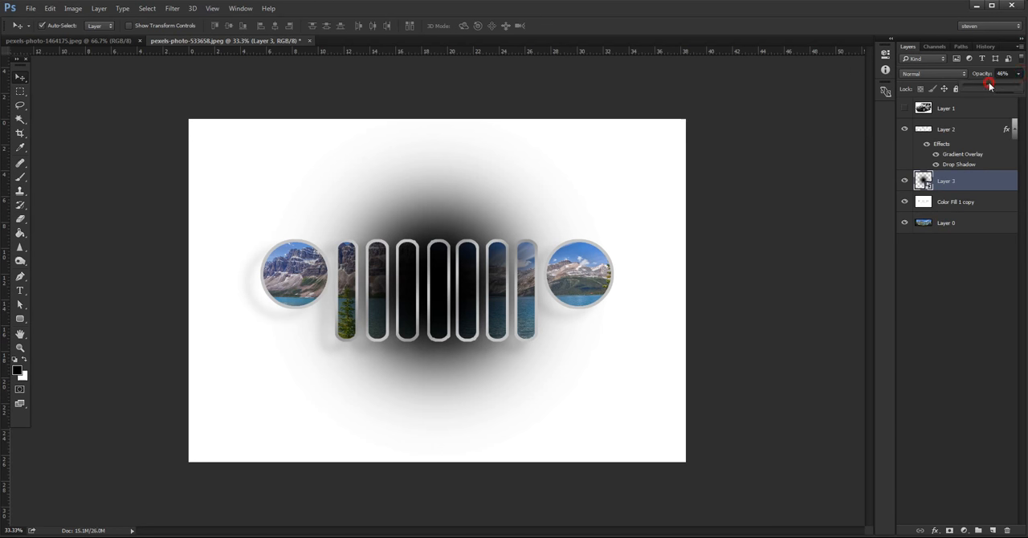
left_click_drag(989, 87, 983, 87)
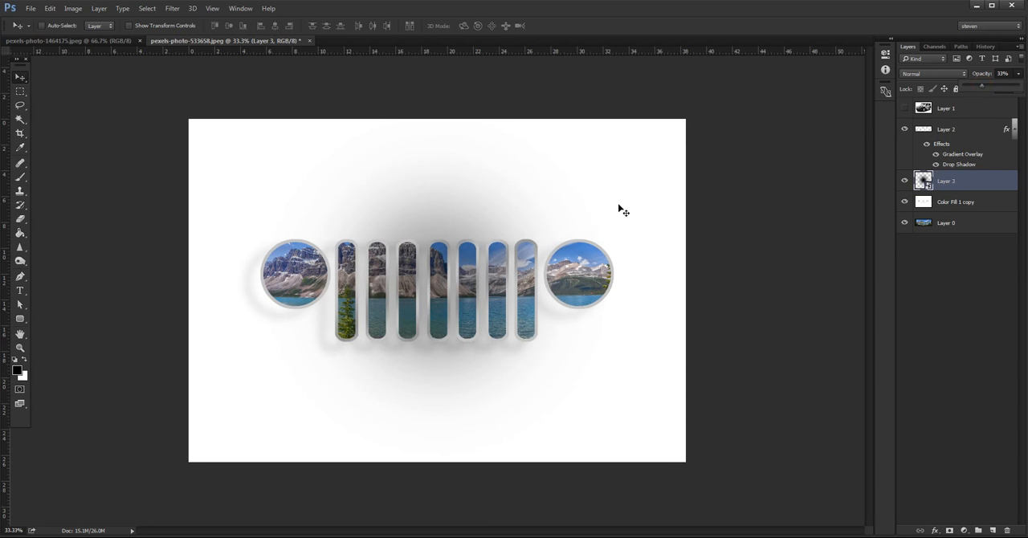
Step: Transform Layer 3 into a wide, flat shade behind the grille, 170.10% wide and 43.70% high, nudged up 10 px
key("ctrl+t")
left_click_drag(439, 119, 439, 215)
left_click_drag(261, 291, 140, 295)
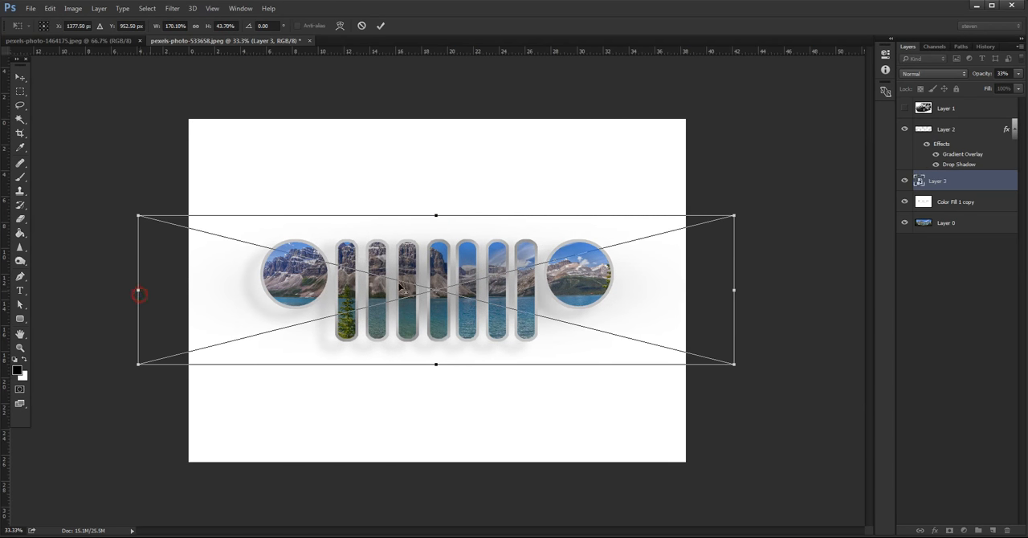
key("shift+Up")
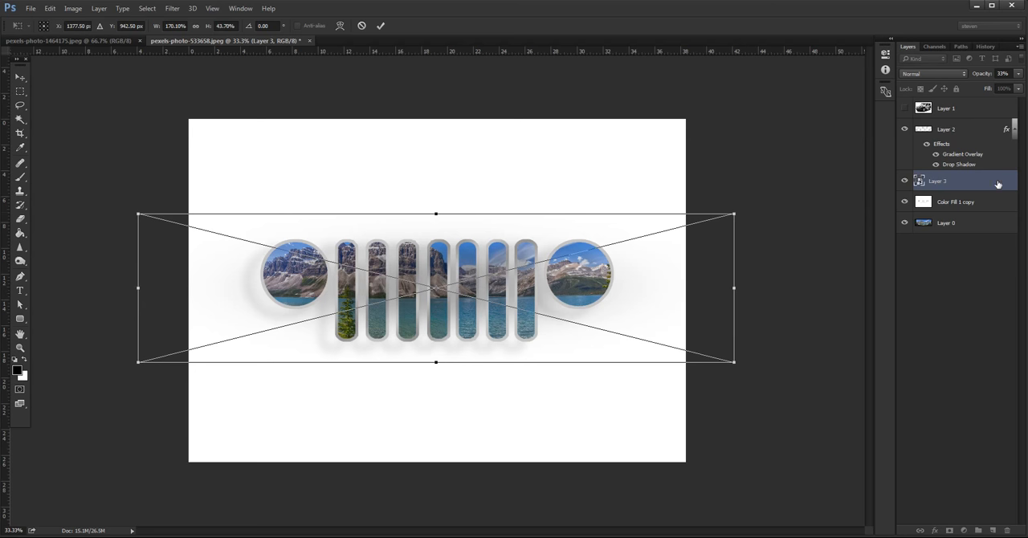
key("Return")
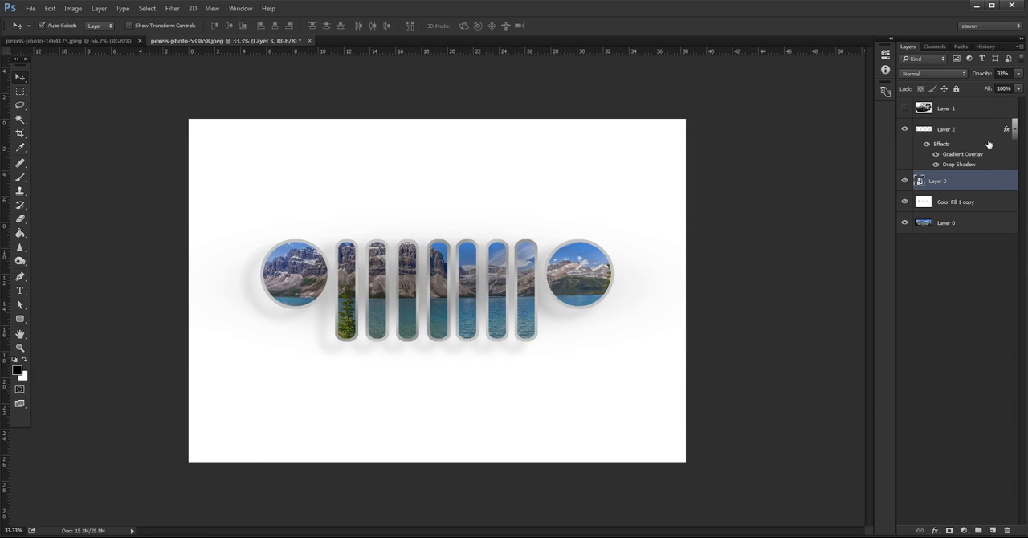
Step: Compare the grille with and without Layer 2 and its Gradient Overlay and Drop Shadow effects, and leave Drop Shadow hidden
left_click(935, 164)
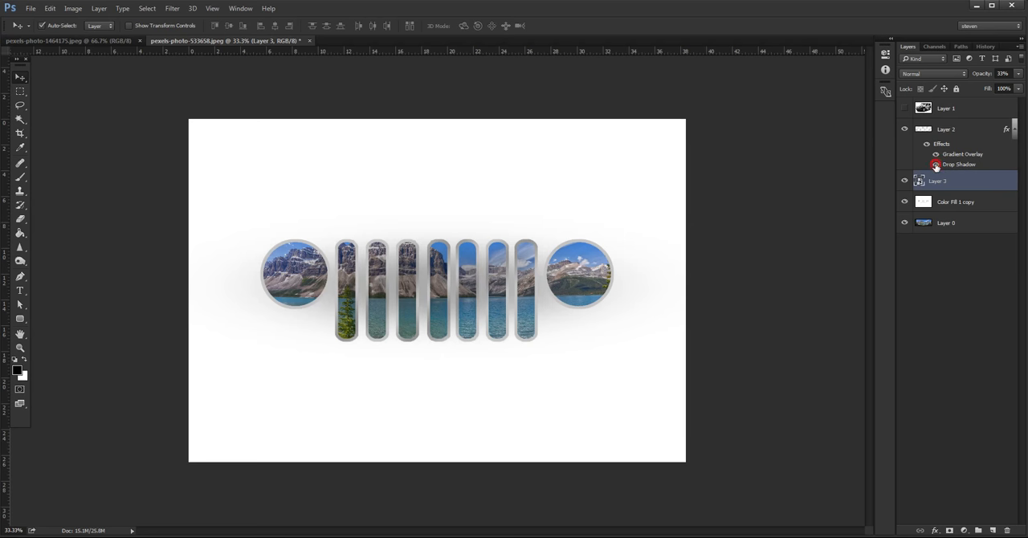
left_click(935, 165)
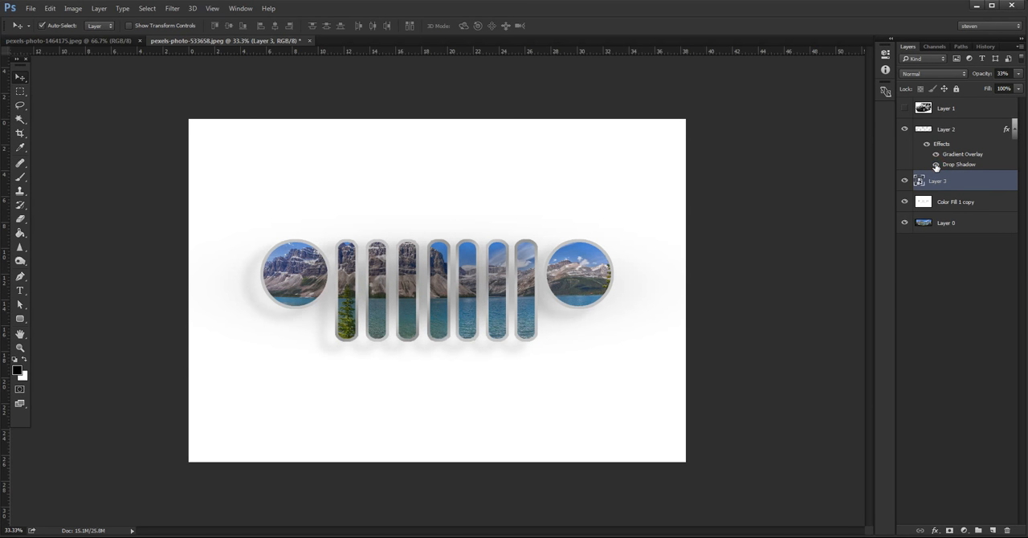
left_click(972, 131)
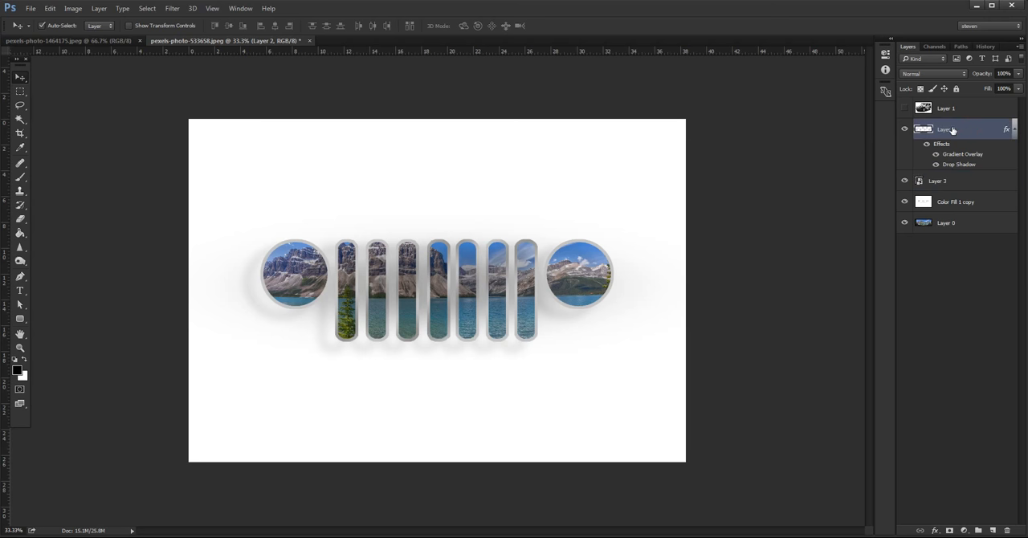
left_click(906, 130)
left_click(906, 130)
left_click(935, 154)
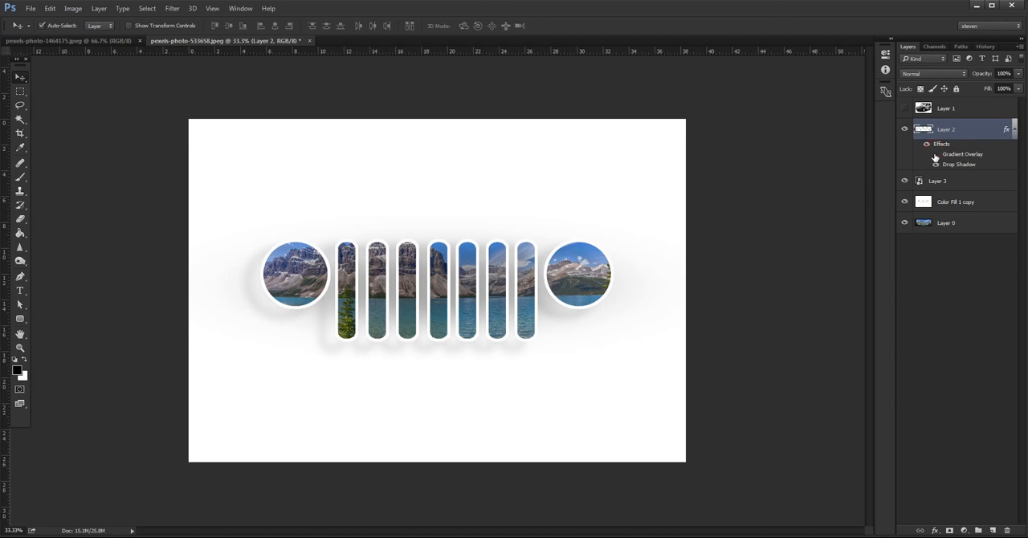
left_click(935, 154)
left_click(936, 165)
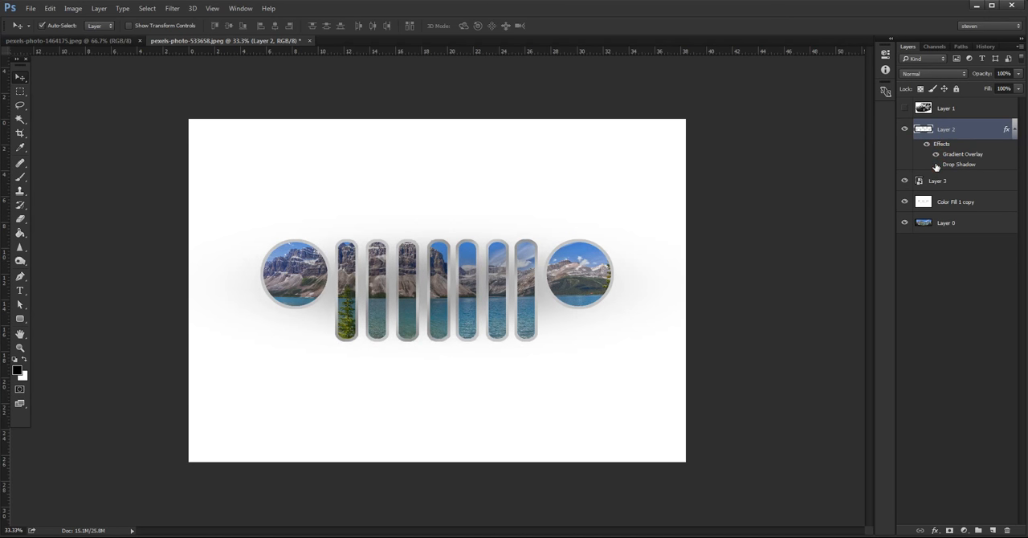
left_click(935, 164)
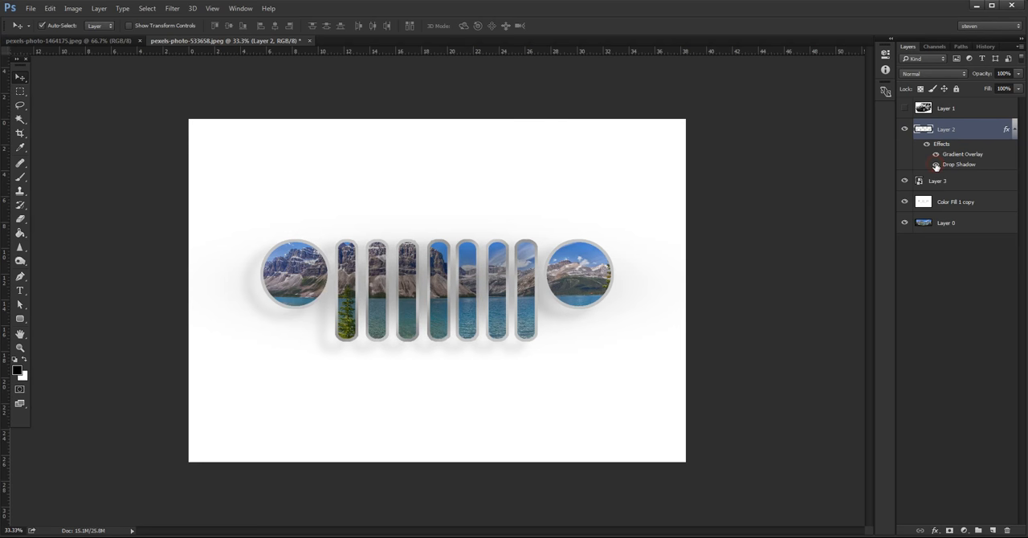
left_click(935, 165)
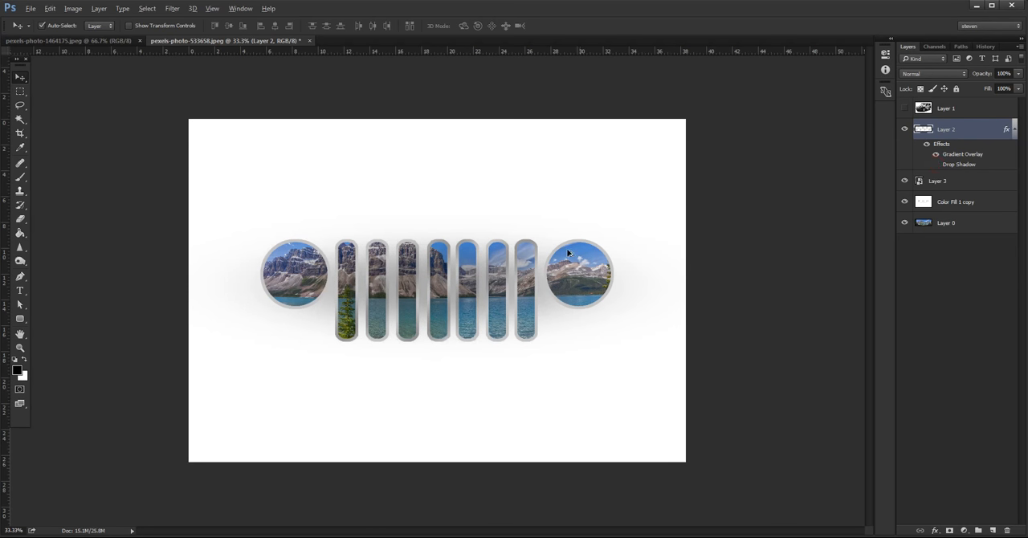
Step: Duplicate Layer 3 below the grille and flatten the copy into a thin floor shadow, narrowed to about 110% width
left_click_drag(557, 343, 559, 390)
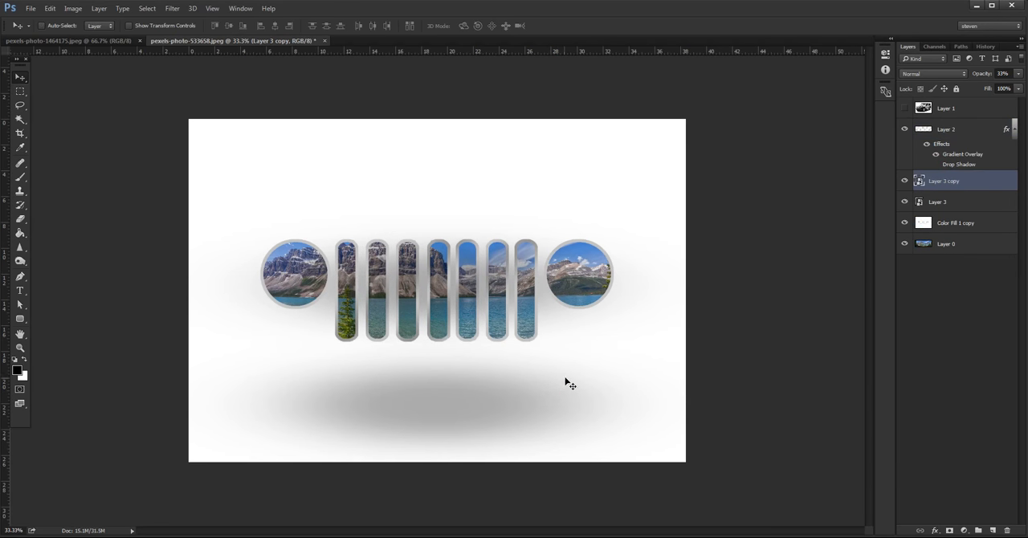
key("ctrl+t")
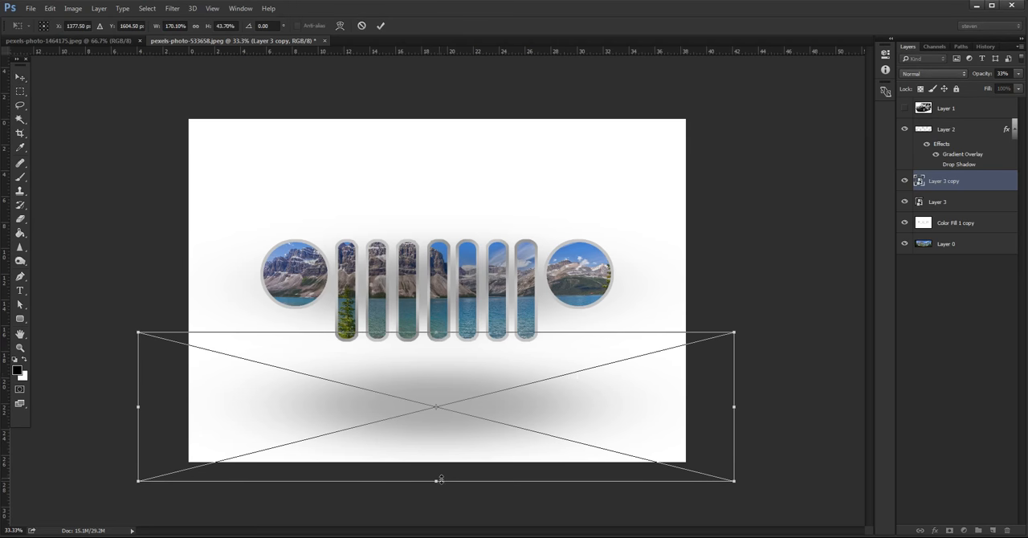
left_click_drag(436, 479, 446, 381)
left_click_drag(435, 332, 431, 399)
left_click_drag(730, 399, 629, 404)
key("Return")
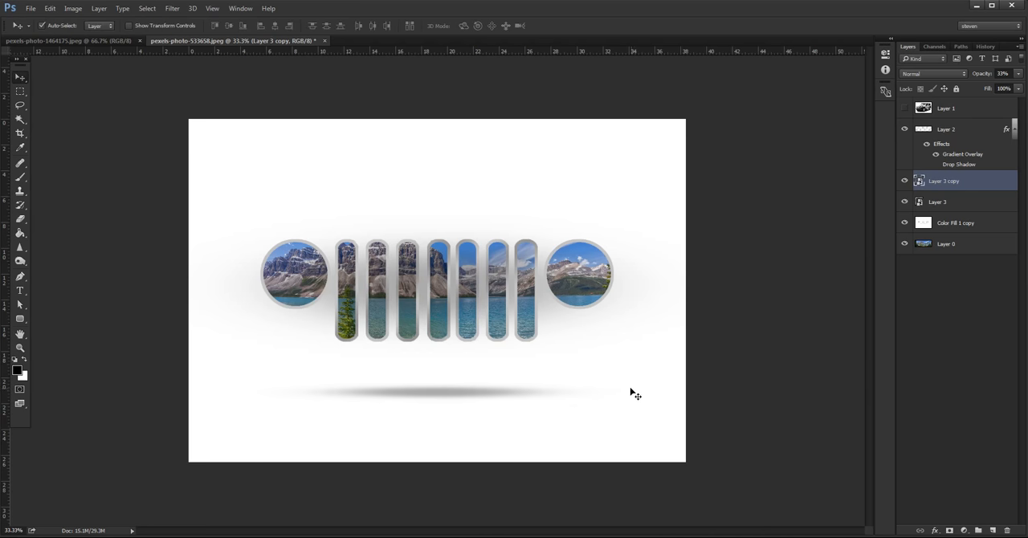
Step: Show Layer 1 and move the Jeep photo below the grille's right headlight, beside the end of the floor shadow
left_click(906, 108)
left_click(987, 107)
left_click_drag(457, 331, 592, 394)
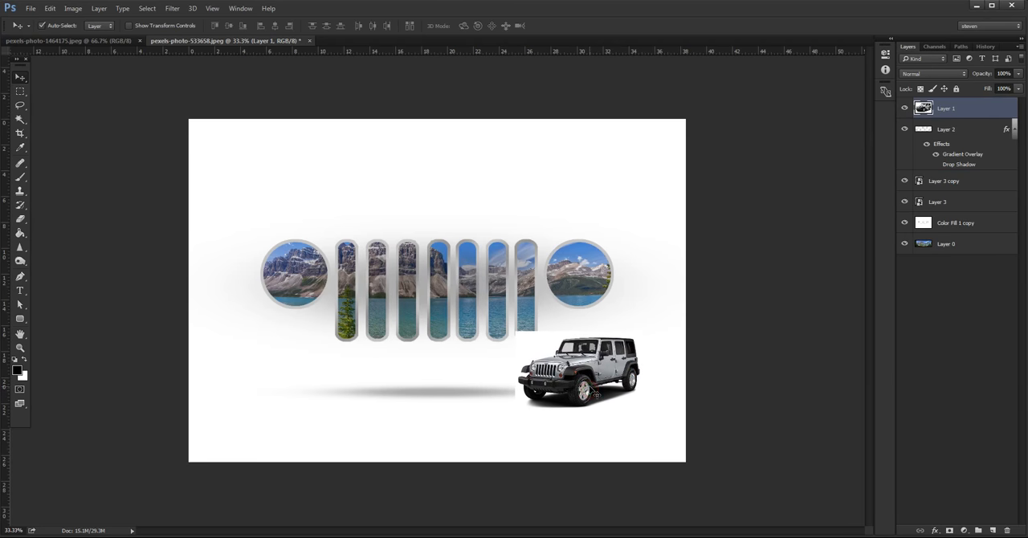
Step: Compare the image with Layer 2, Layer 3 copy and Layer 3 each switched off, and leave Layer 3 hidden
key("ctrl+plus")
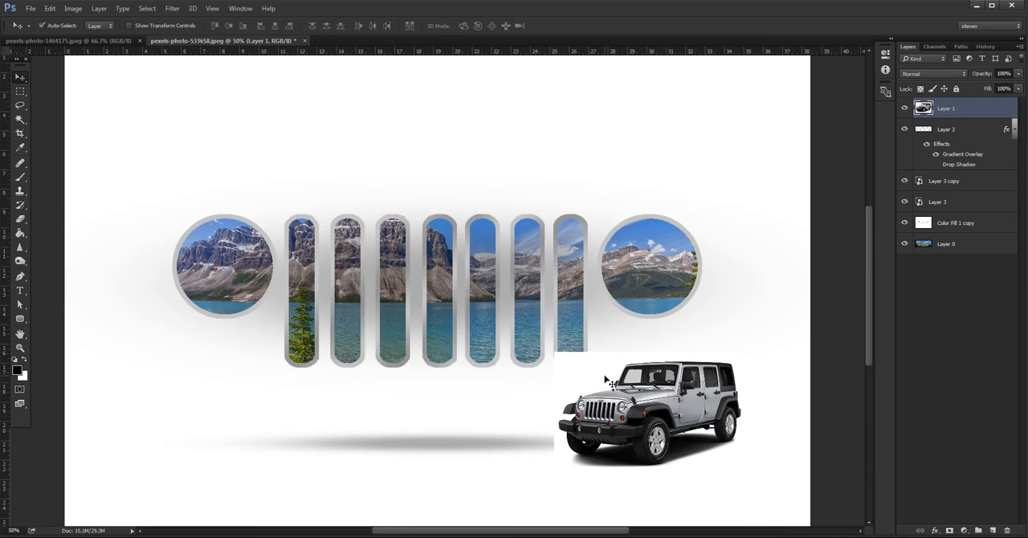
left_click_drag(608, 350, 481, 320)
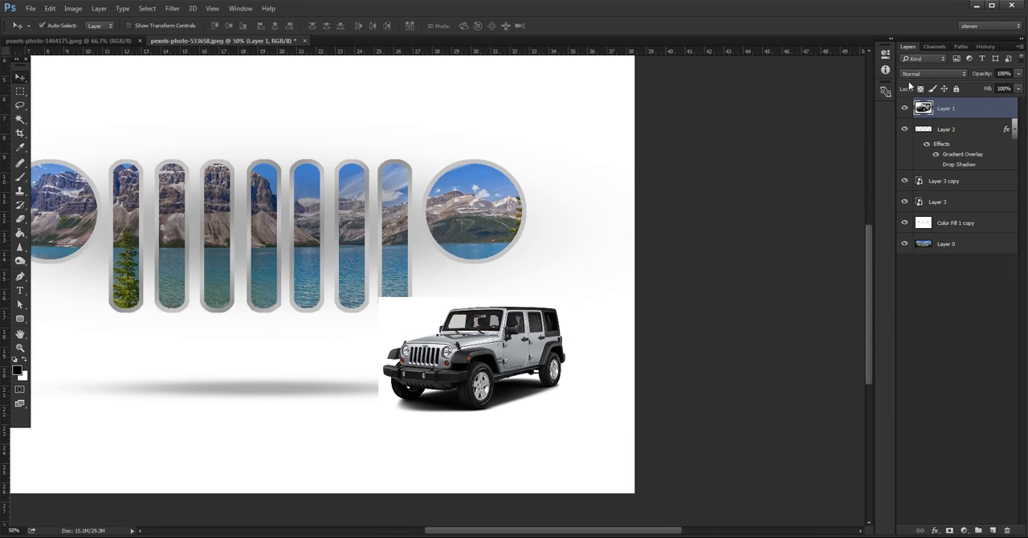
left_click(904, 129)
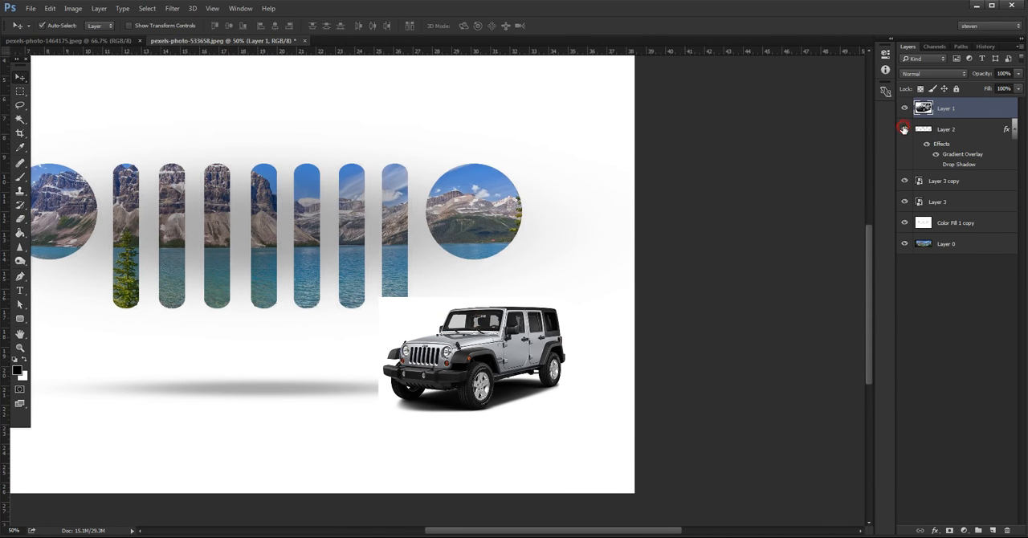
left_click(904, 130)
left_click(904, 181)
left_click(904, 181)
left_click(904, 202)
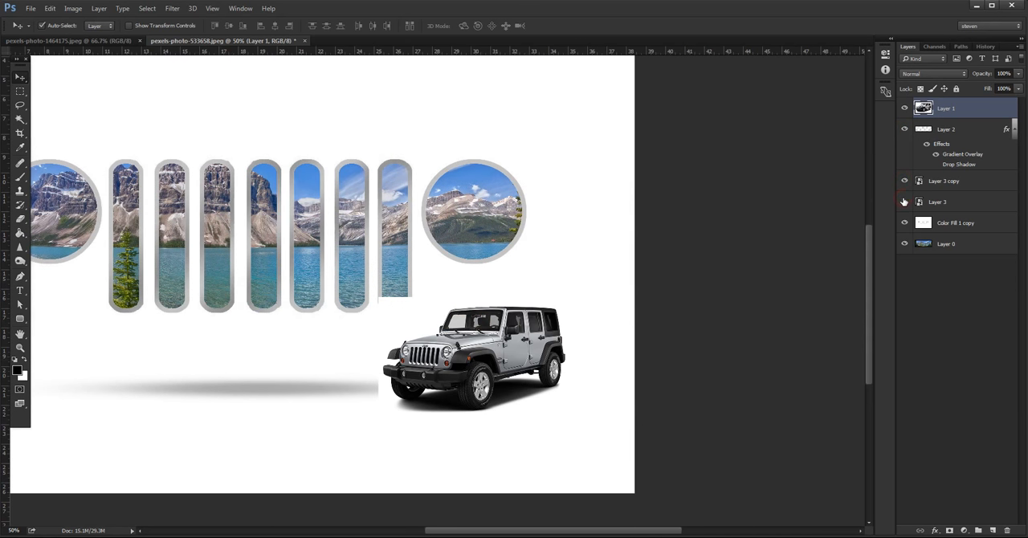
left_click(904, 202)
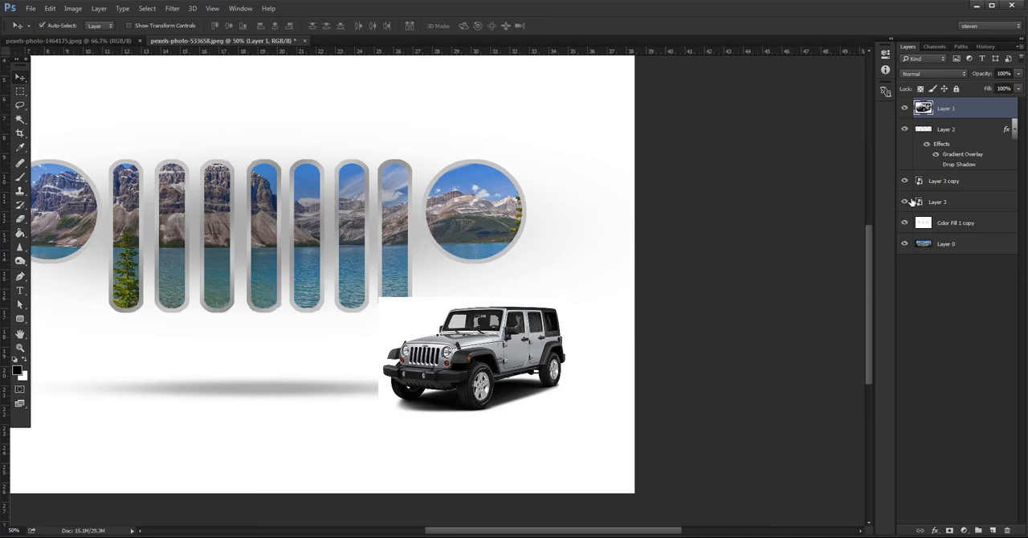
left_click(904, 201)
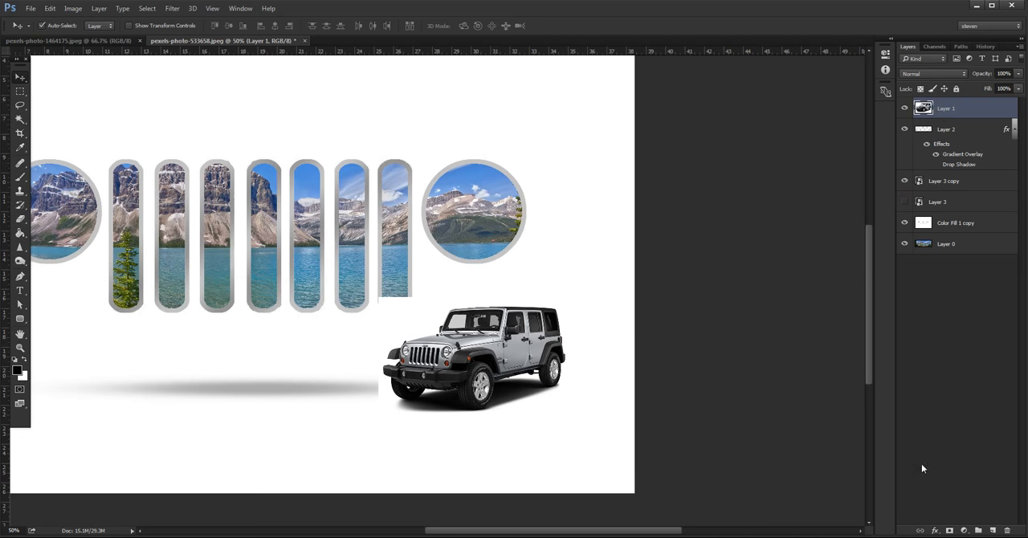
Step: Add a layer mask to Layer 1 and paint out its white background over the last grille slot with a soft 49 px black brush
left_click(949, 531)
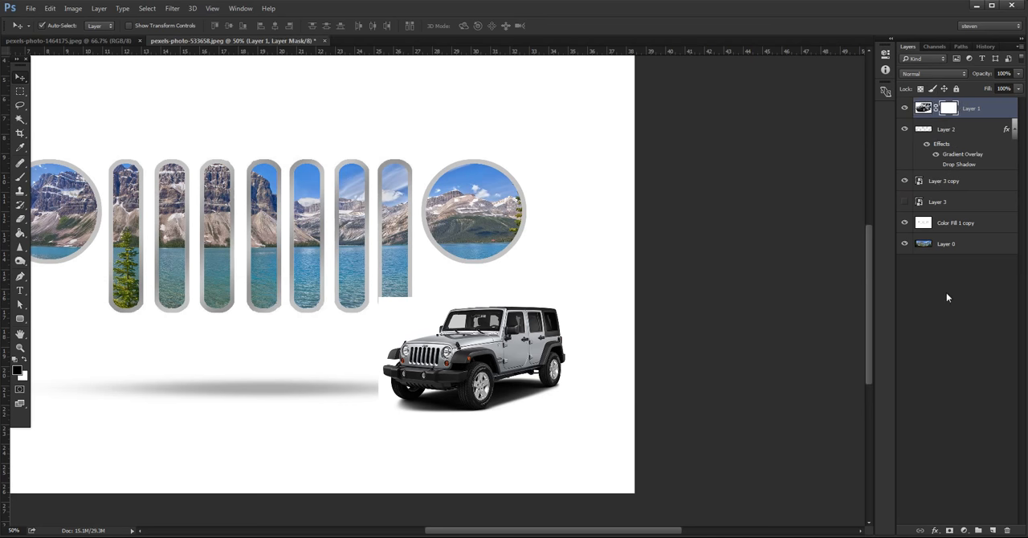
key("ctrl+plus")
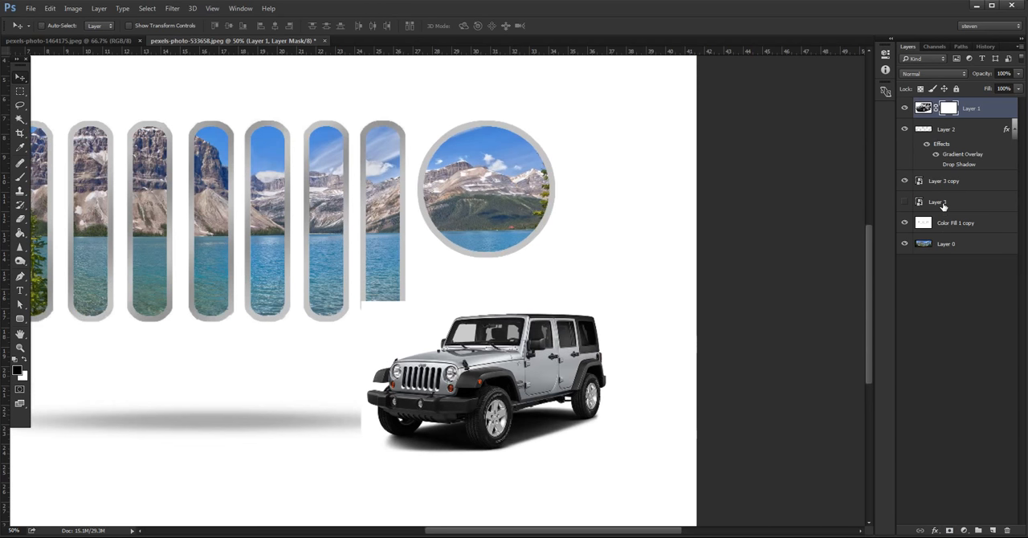
key("ctrl+plus")
key("ctrl+plus")
mouse_move(561, 380)
left_mouse_down()
mouse_move(499, 145)
mouse_move(542, 197)
left_mouse_up()
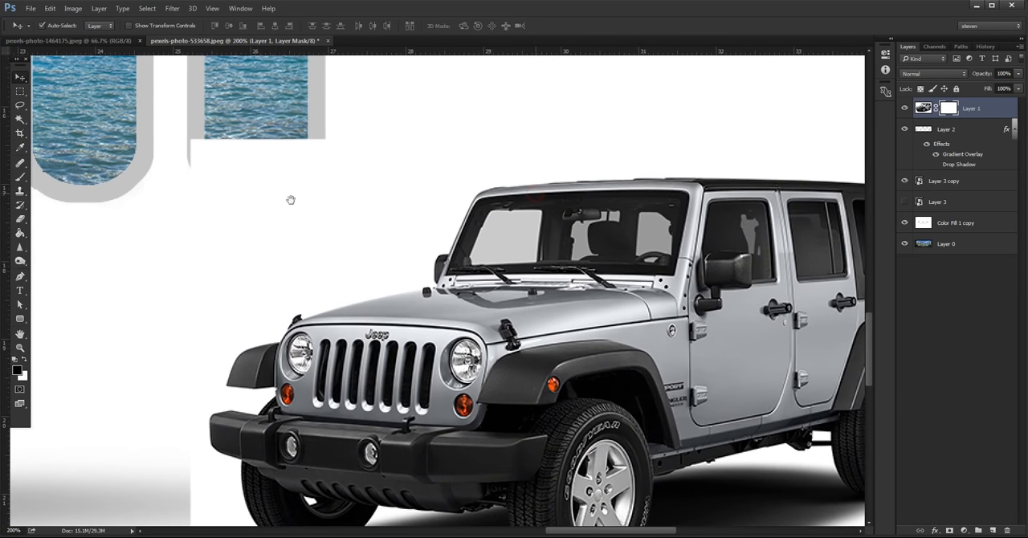
key("b")
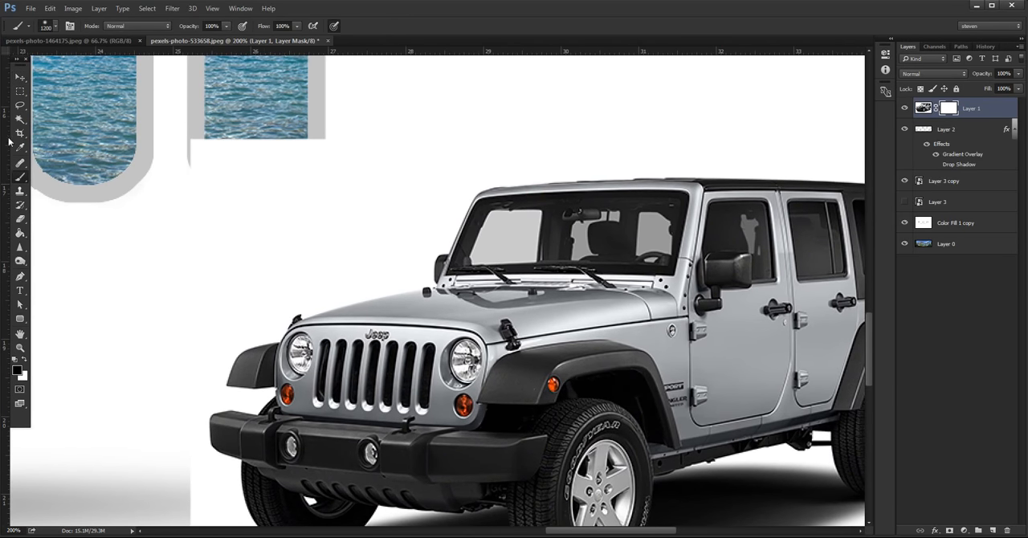
right_click(190, 163)
left_click(264, 188)
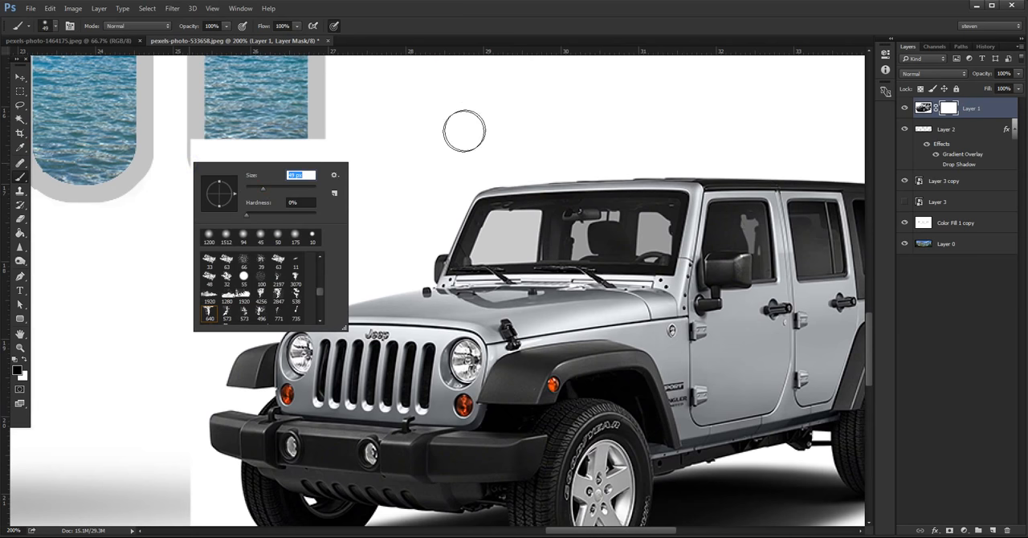
key("Return")
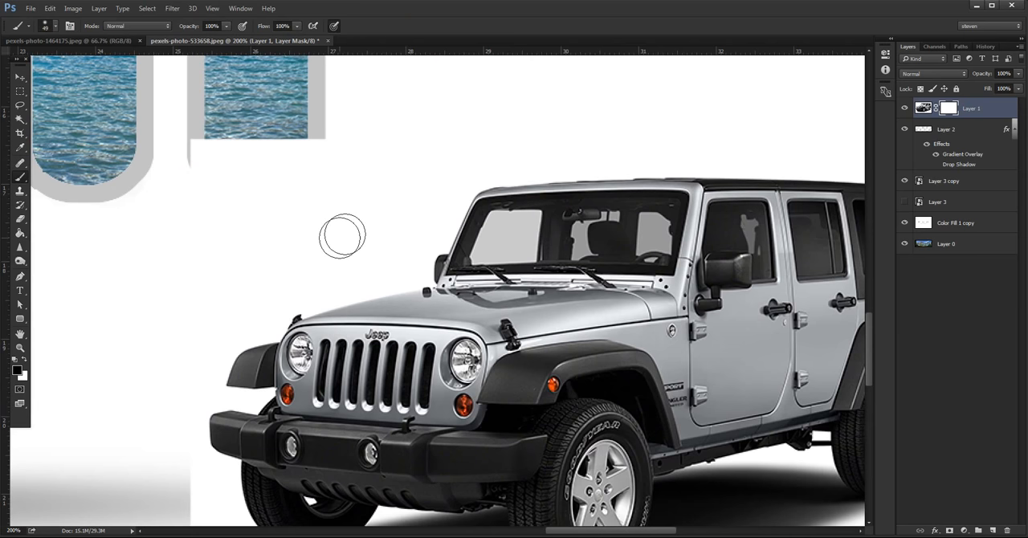
mouse_move(305, 209)
left_mouse_down()
mouse_move(347, 147)
mouse_move(304, 158)
mouse_move(287, 192)
mouse_move(254, 207)
mouse_move(191, 201)
mouse_move(182, 153)
mouse_move(289, 146)
mouse_move(225, 143)
left_mouse_up()
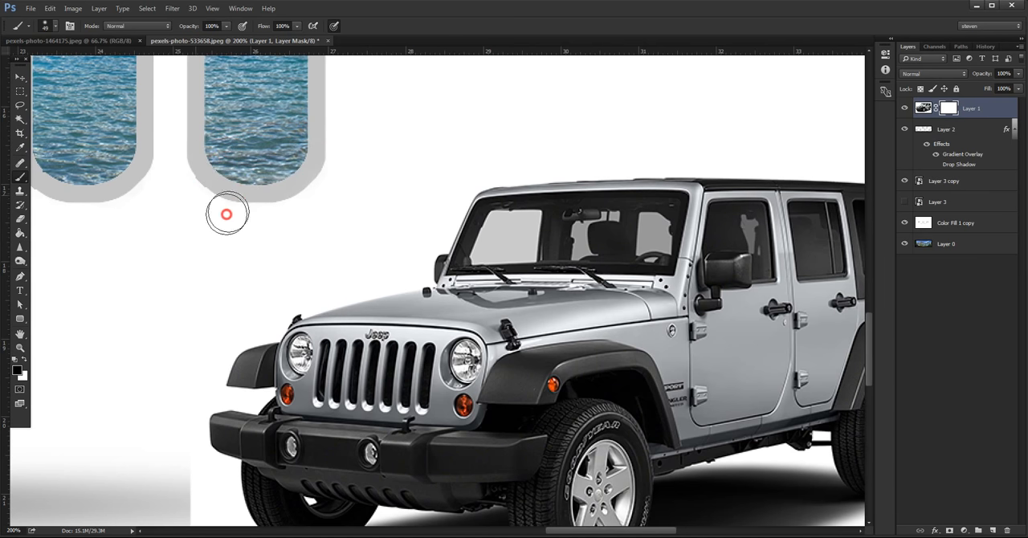
Step: Blend Layer 1's white edge into the floor shadow beside the Jeep's front wheel by painting black and white on its mask
mouse_move(193, 268)
left_mouse_down()
mouse_move(367, 131)
mouse_move(446, 9)
mouse_move(447, 128)
left_mouse_up()
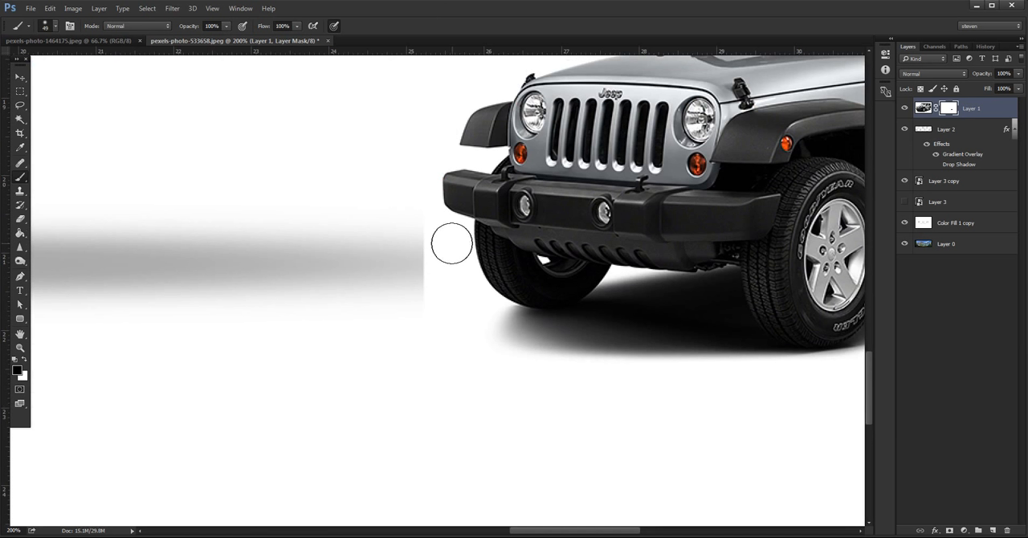
mouse_move(453, 239)
left_mouse_down()
mouse_move(418, 247)
mouse_move(431, 299)
mouse_move(423, 271)
mouse_move(440, 258)
mouse_move(482, 313)
mouse_move(435, 292)
mouse_move(456, 310)
mouse_move(432, 323)
left_mouse_up()
key("x")
right_click(505, 257)
left_click(596, 306)
left_click(597, 205)
mouse_move(506, 261)
left_mouse_down()
mouse_move(515, 271)
mouse_move(500, 232)
left_mouse_up()
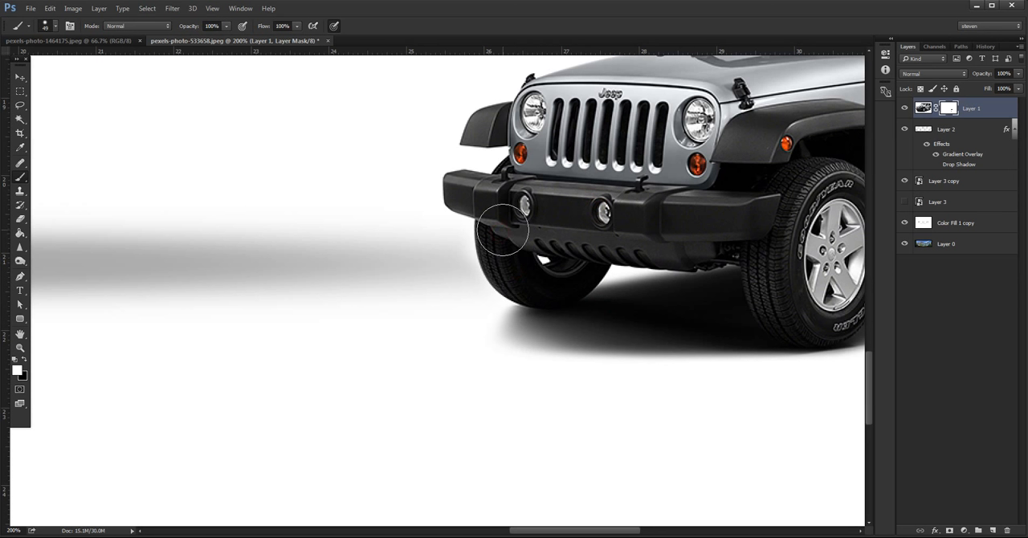
key("x")
left_click(455, 270)
Step: Lower the opacity of the floor shadow on Layer 3 copy to 11%
mouse_move(710, 333)
left_mouse_down()
mouse_move(431, 331)
mouse_move(237, 294)
left_mouse_up()
key("ctrl+minus")
key("ctrl+minus")
key("ctrl+minus")
key("ctrl+minus")
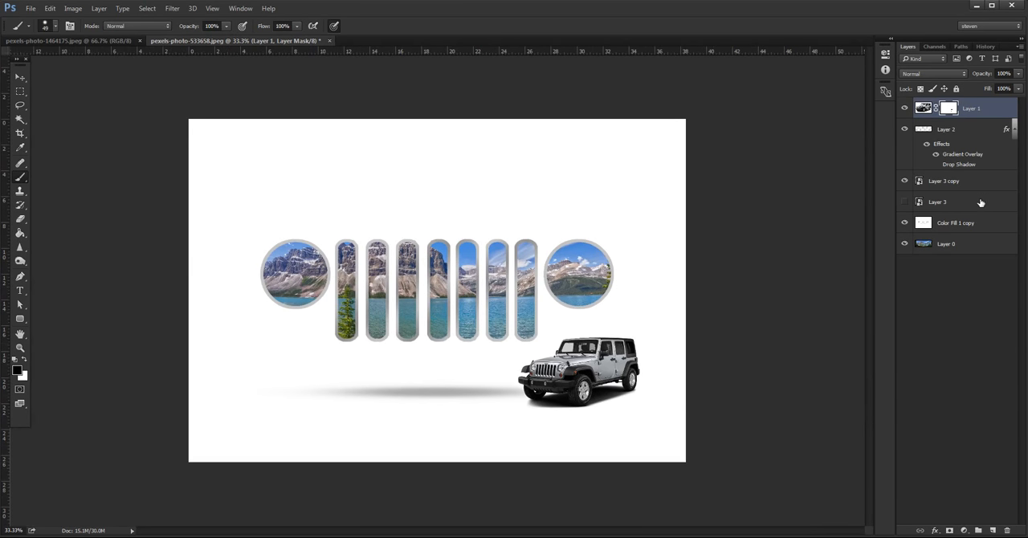
left_click(987, 182)
left_click(1021, 73)
left_click_drag(975, 87, 973, 85)
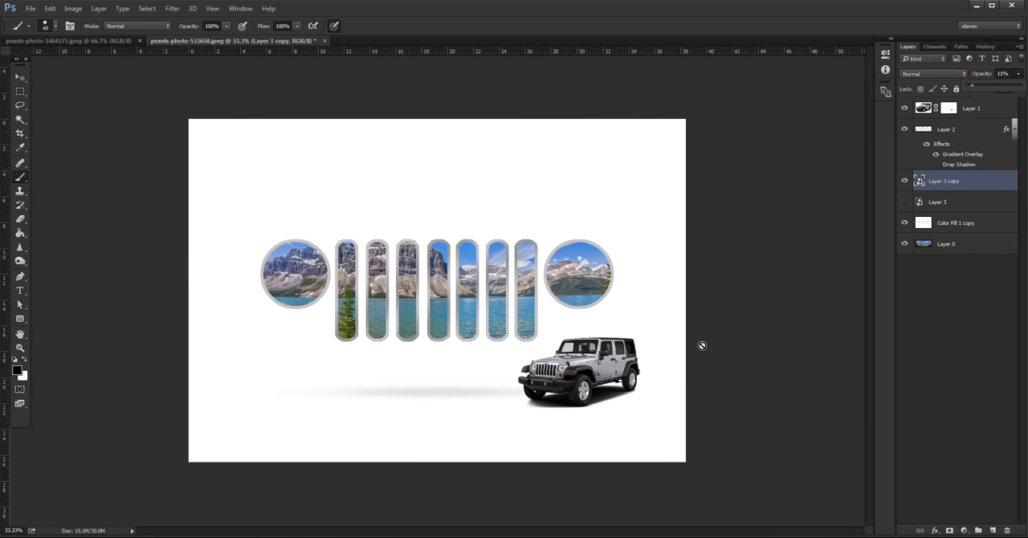
Step: Stretch the floor shadow on Layer 3 copy symmetrically to 128.62% width
key("ctrl+t")
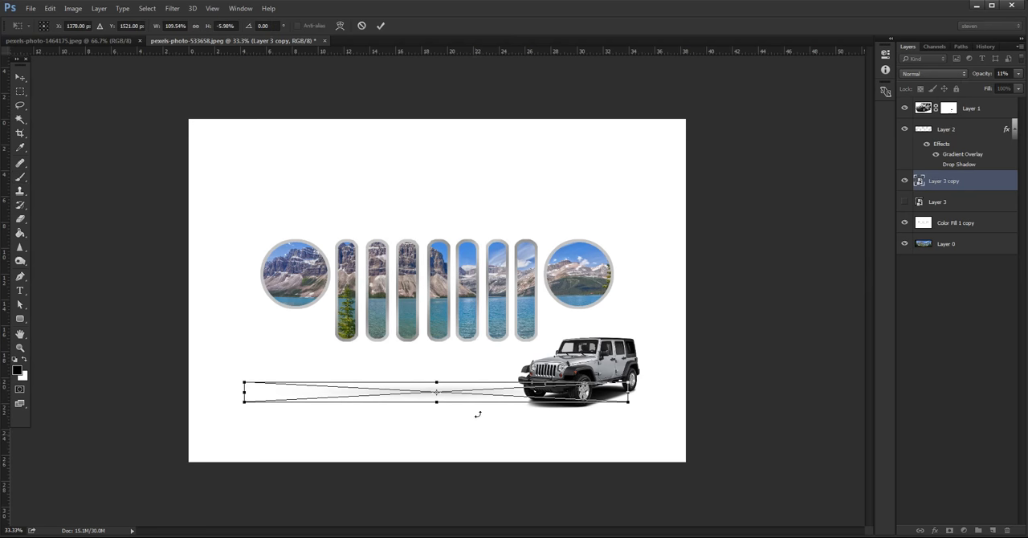
left_click_drag(625, 391, 660, 394)
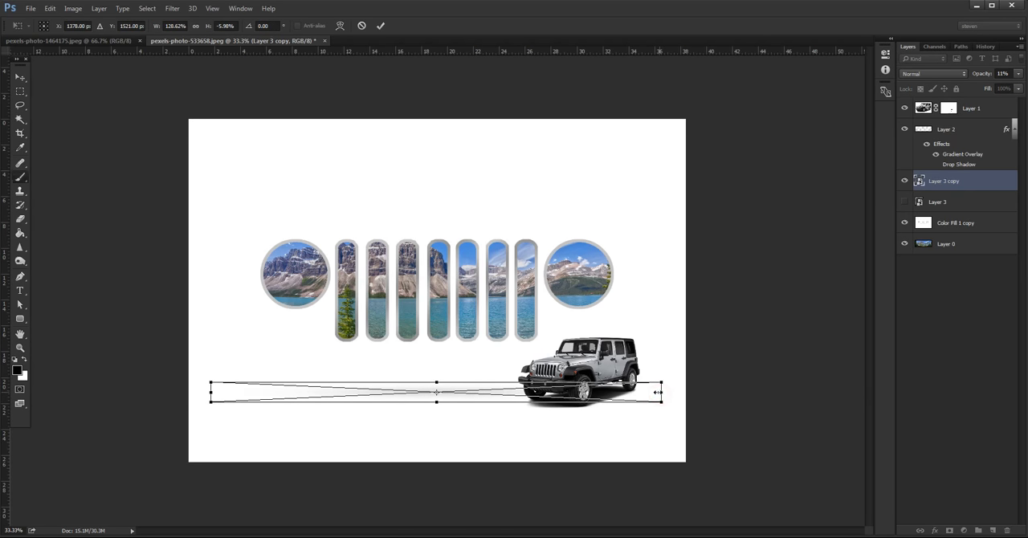
key("Return")
left_click(20, 347)
left_click(22, 347)
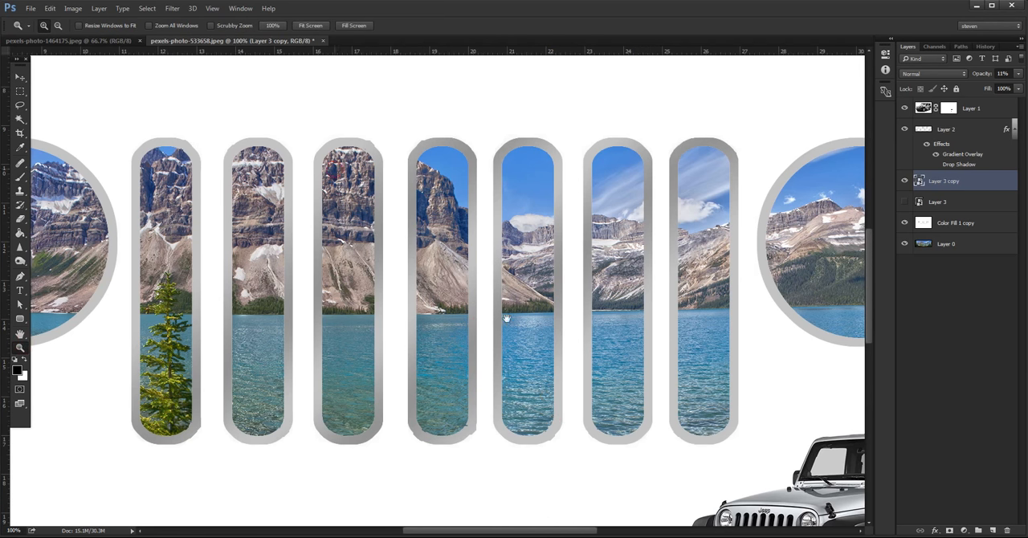
left_click_drag(539, 271, 408, 223)
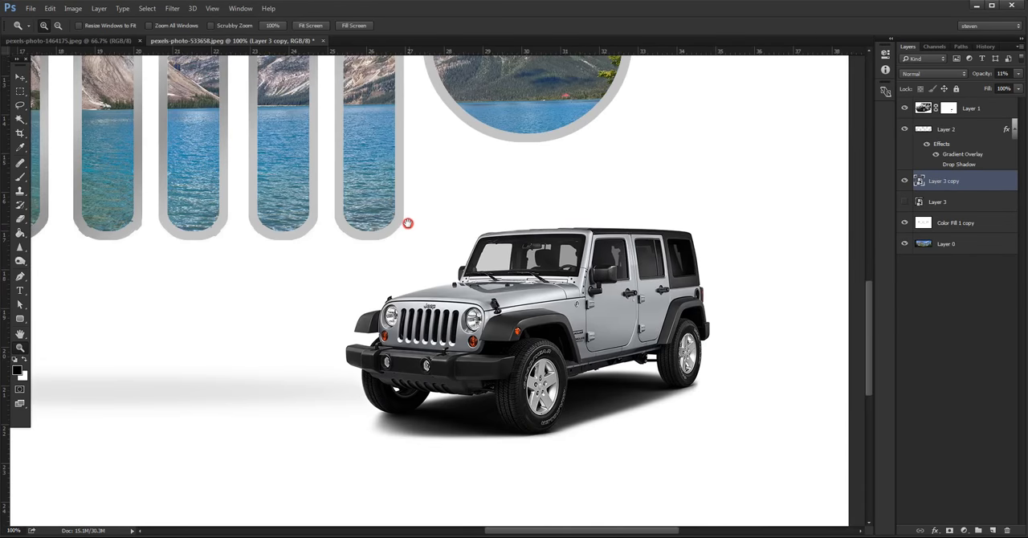
Step: Paint white on Layer 1's mask along the Jeep's rear ground shadow with a soft 49 px brush at 0% hardness
left_click(949, 107)
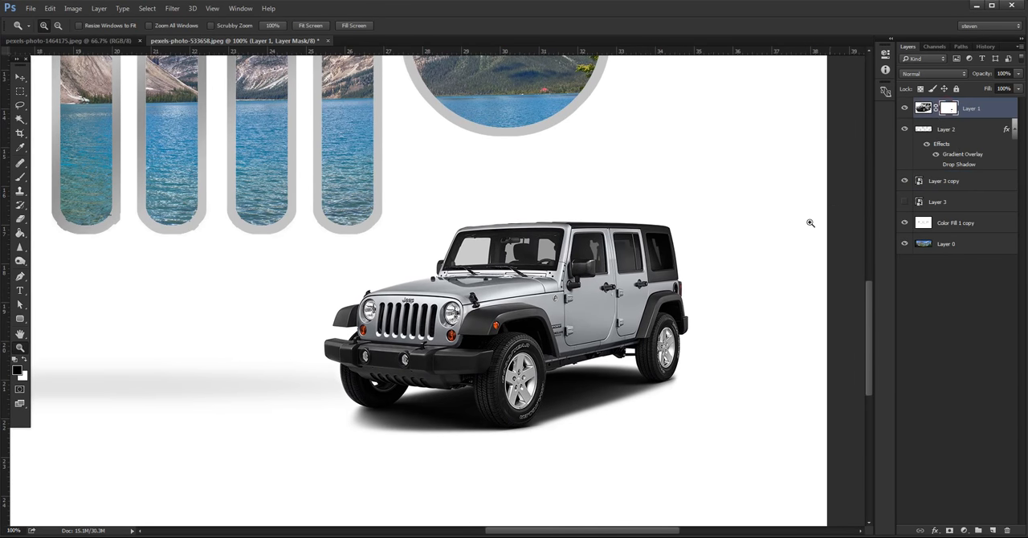
key("b")
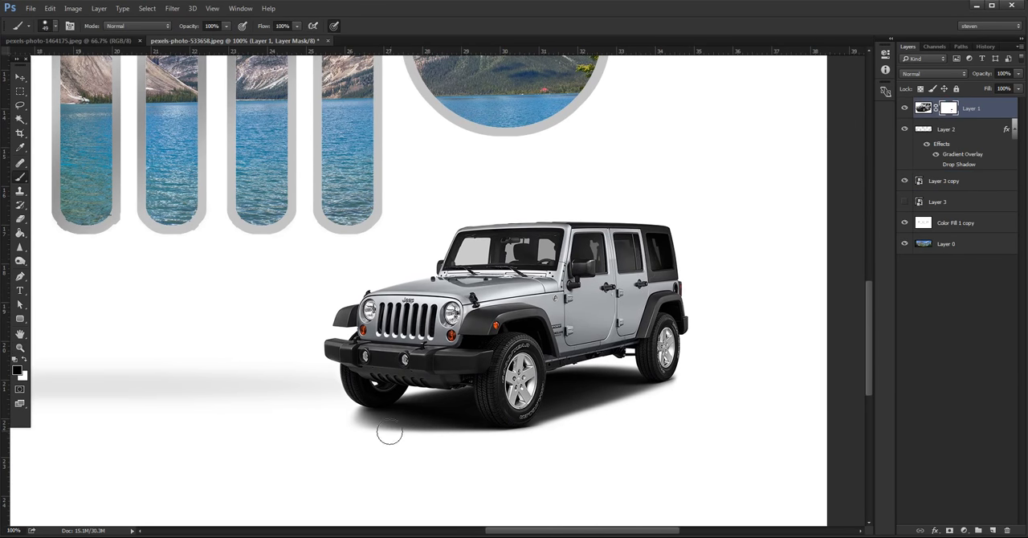
key("x")
right_click(339, 473)
left_click_drag(419, 464, 360, 476)
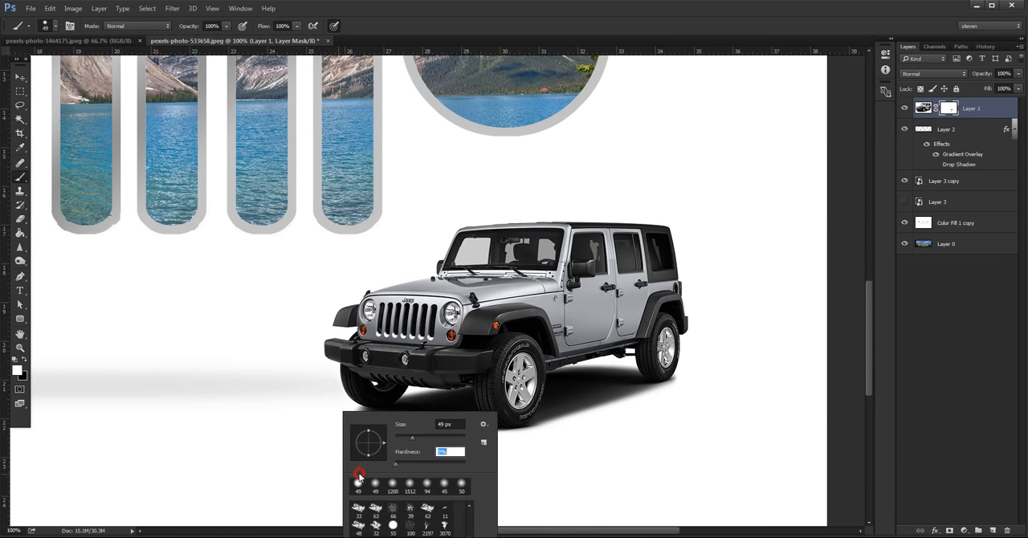
left_click(749, 405)
mouse_move(705, 356)
left_mouse_down()
mouse_move(678, 388)
mouse_move(635, 397)
left_mouse_up()
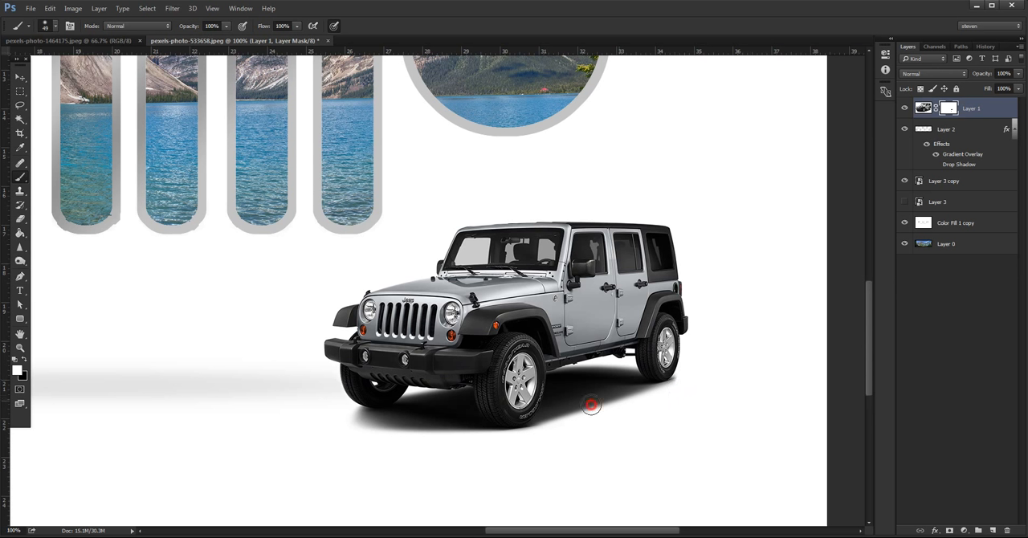
Step: Soften the outer edge of the shadow beneath the Jeep by painting black on Layer 1's mask with an enlarged soft brush
key("x")
left_click_drag(587, 395, 602, 394)
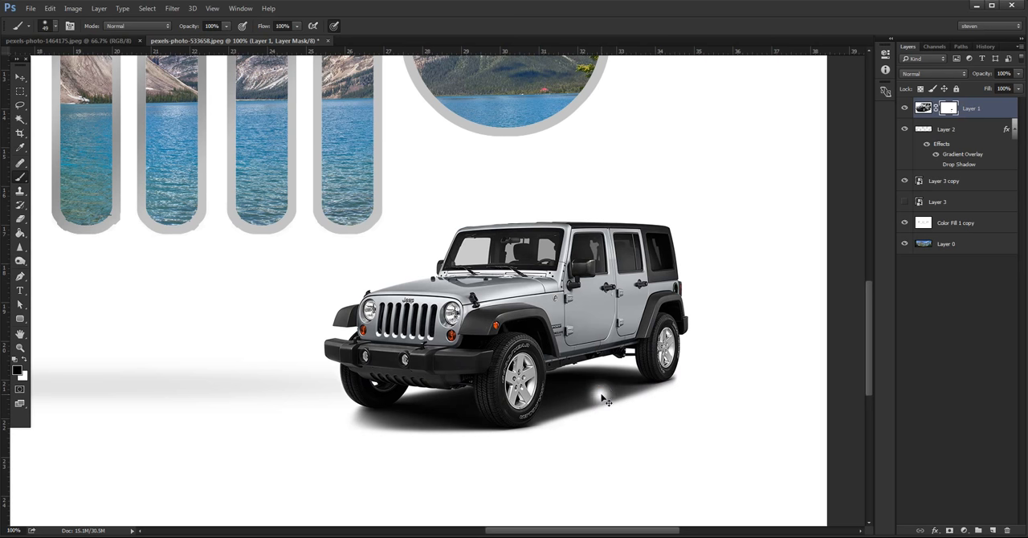
right_click(679, 412)
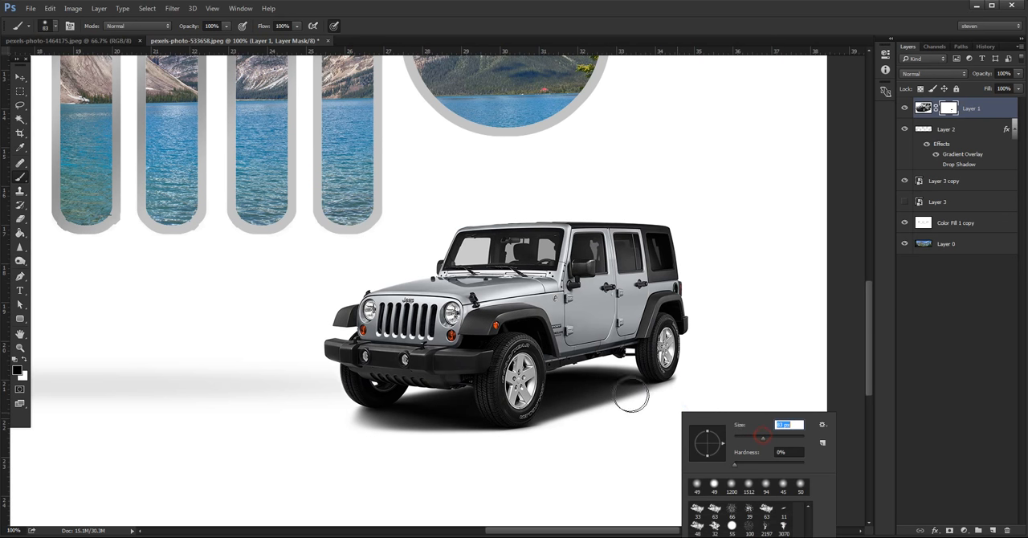
mouse_move(640, 395)
left_mouse_down()
mouse_move(523, 439)
mouse_move(498, 458)
left_mouse_up()
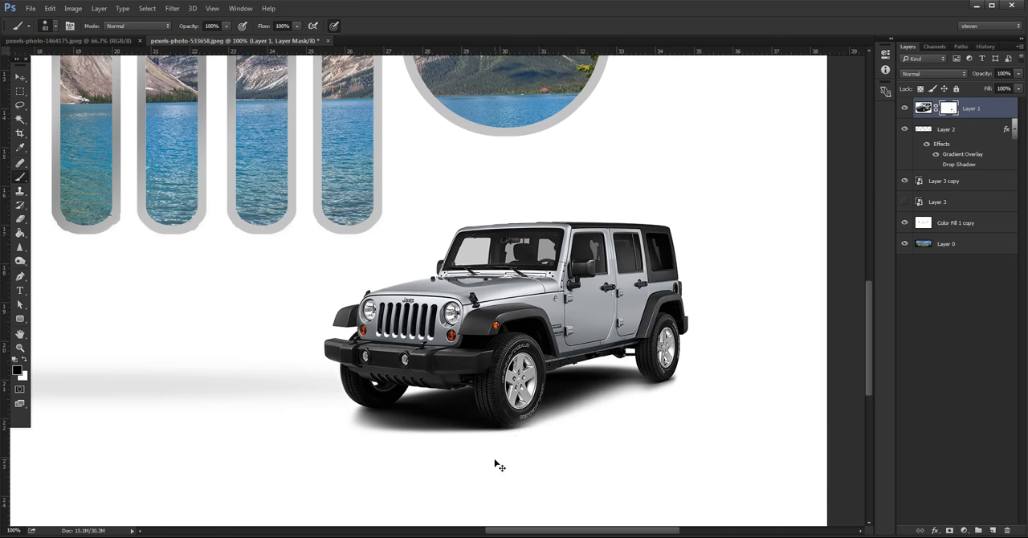
key("ctrl+z")
key("z")
left_click_drag(713, 404, 659, 405)
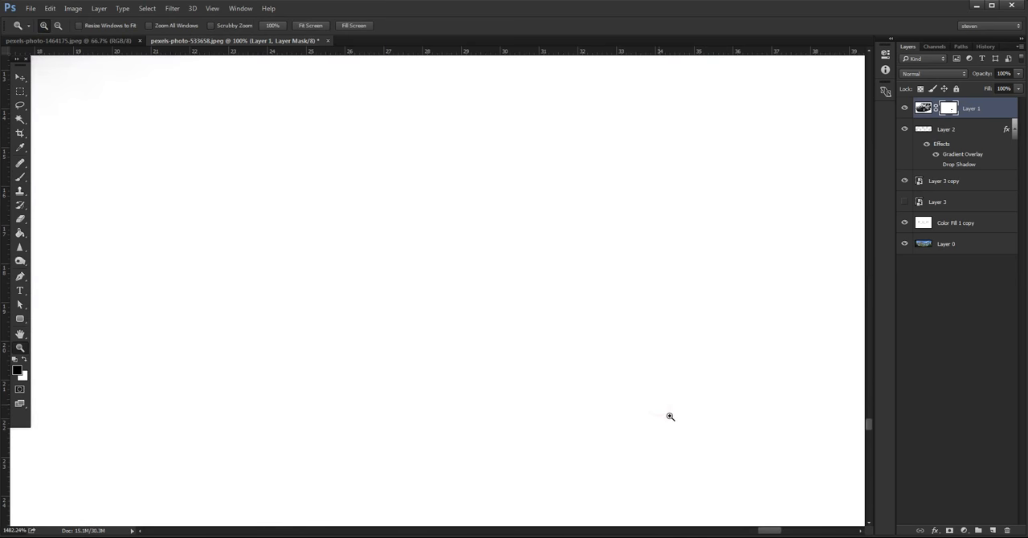
key("ctrl+0")
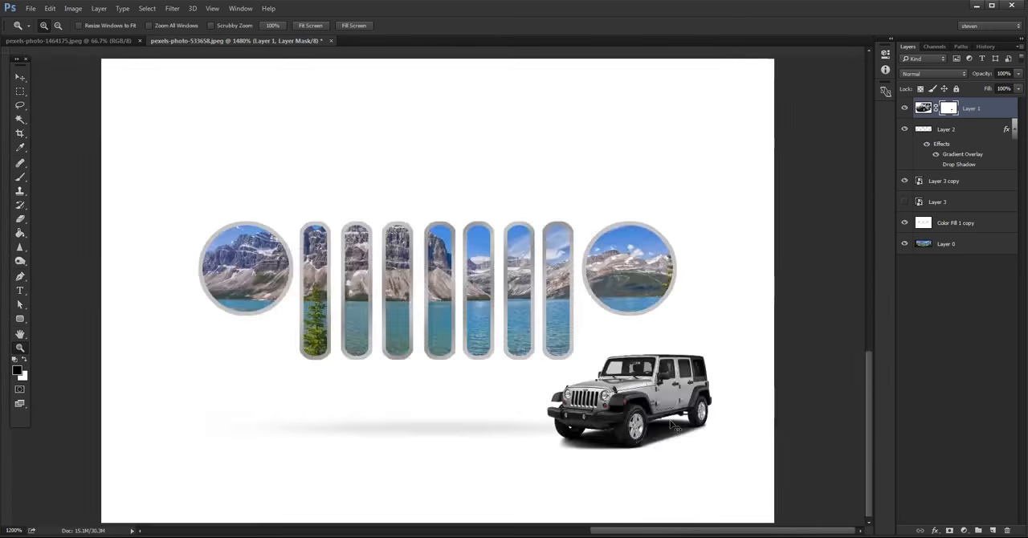
key("ctrl+minus")
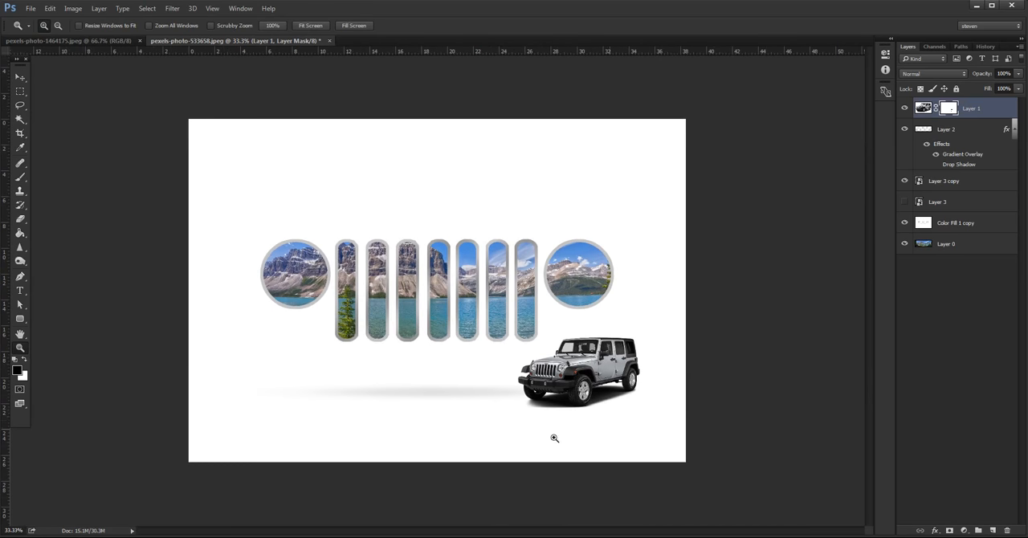